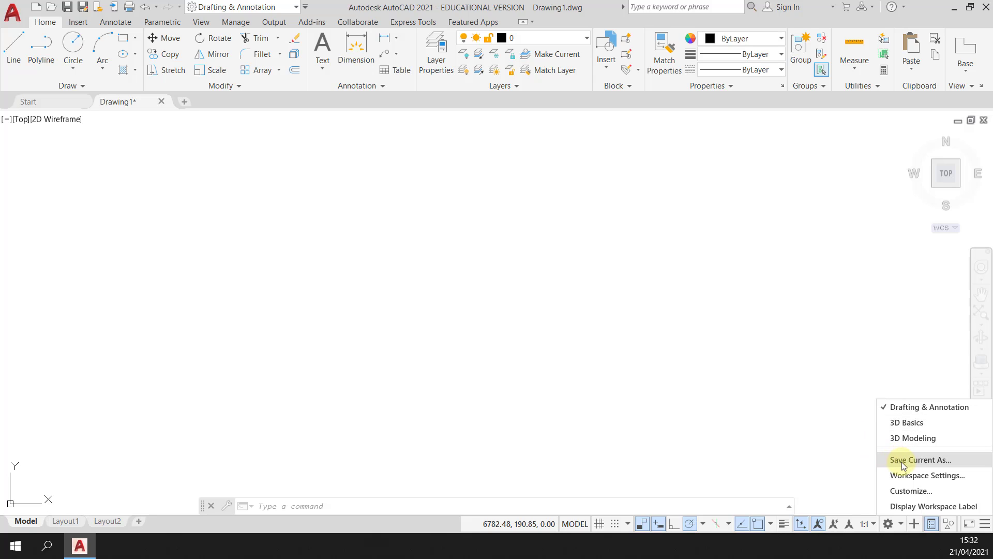
Save the current workspace as "DS Initial WorkSpace" and check its entry in the workspace list.
{"action": "left_click", "coordinate": [904, 461]}
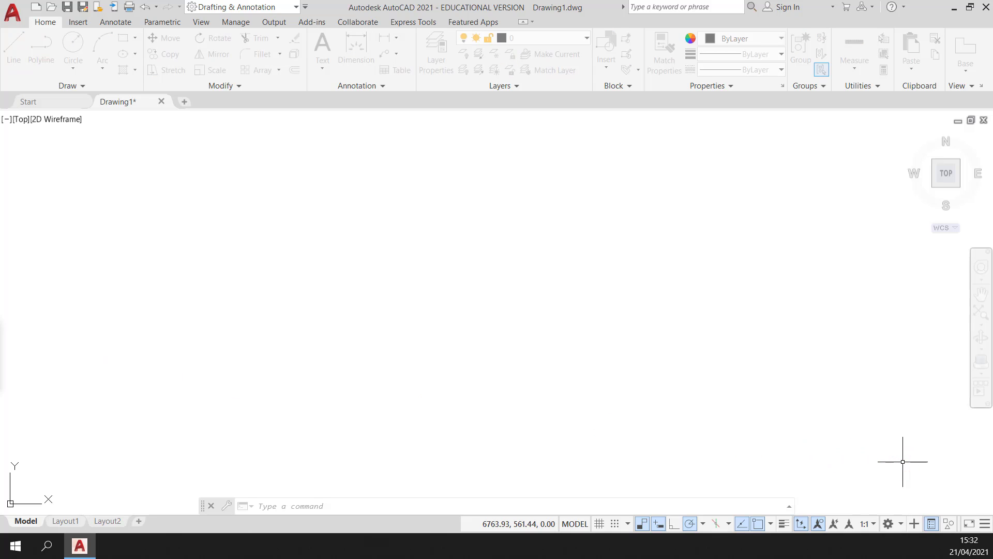
{"action": "left_click", "coordinate": [488, 294]}
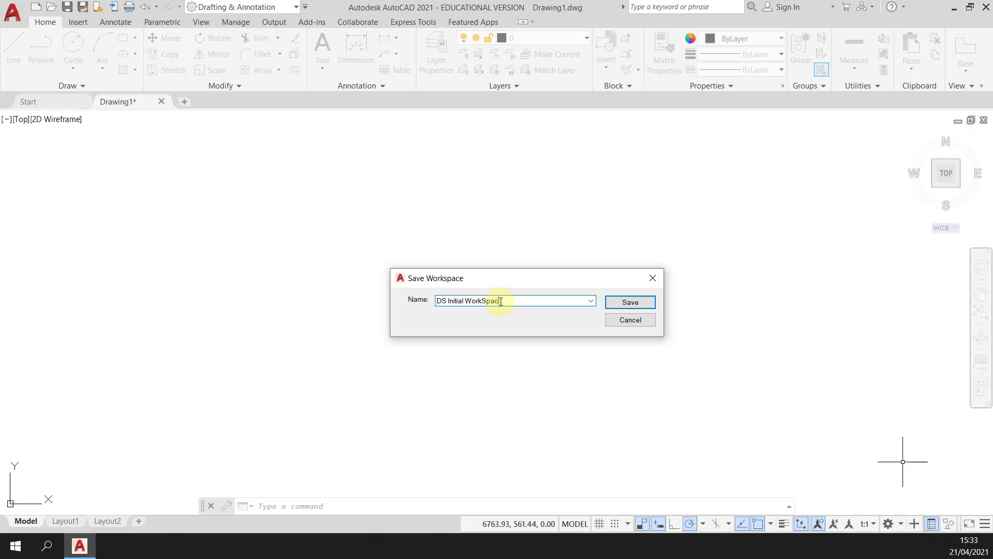
{"action": "left_click", "coordinate": [626, 308]}
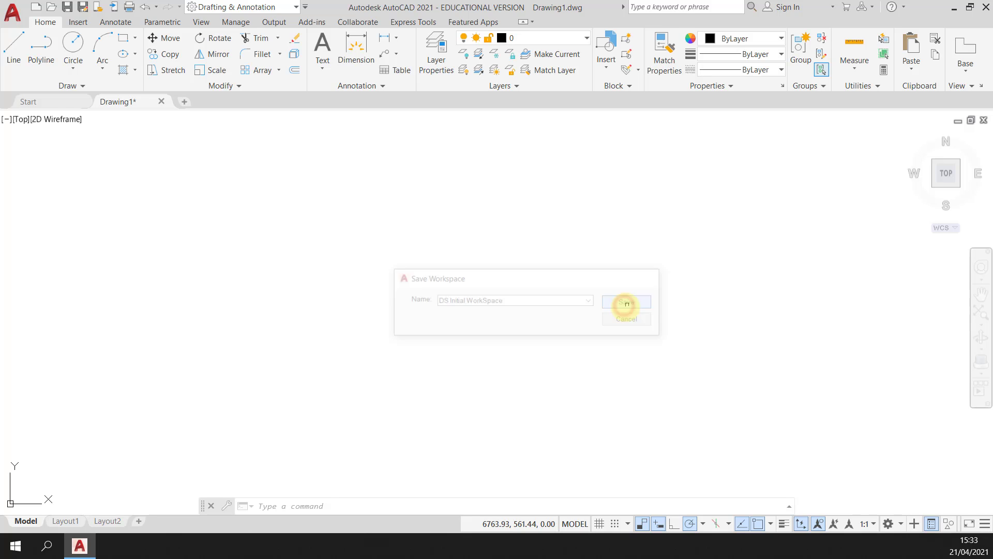
{"action": "left_click", "coordinate": [903, 523]}
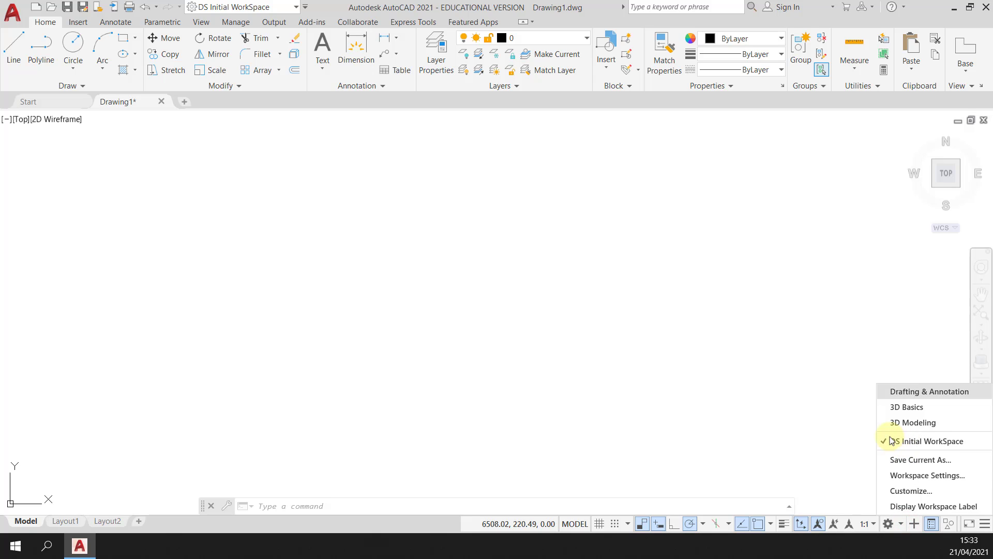
{"action": "left_click", "coordinate": [548, 282]}
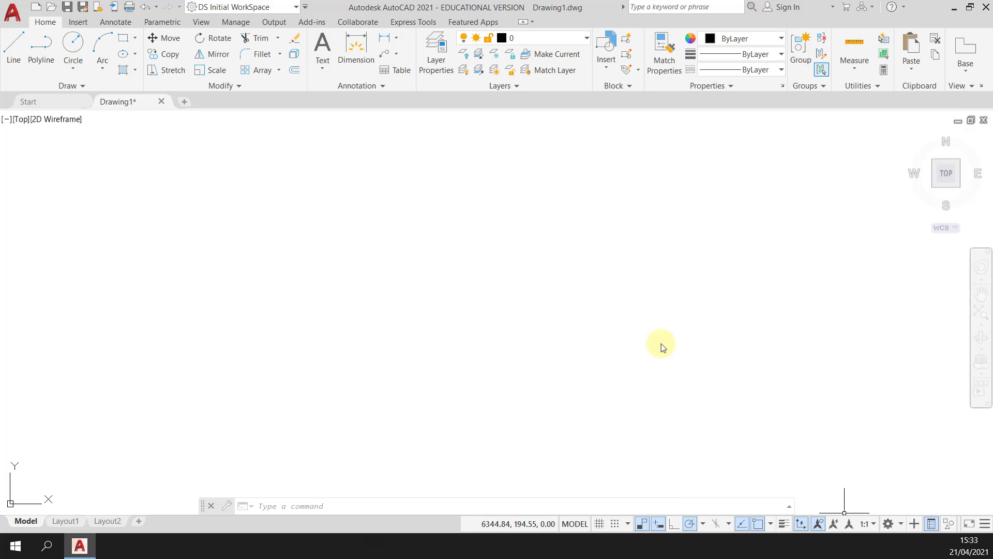
Review the status bar customization options, switching the Grid entry off and back on.
{"action": "left_click", "coordinate": [985, 523]}
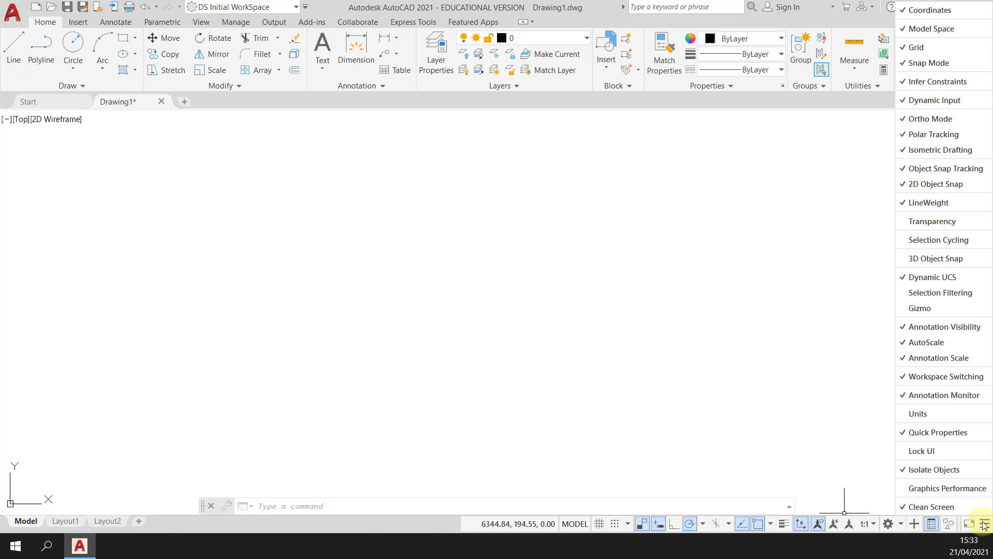
{"action": "left_click", "coordinate": [918, 48]}
{"action": "left_click", "coordinate": [917, 47]}
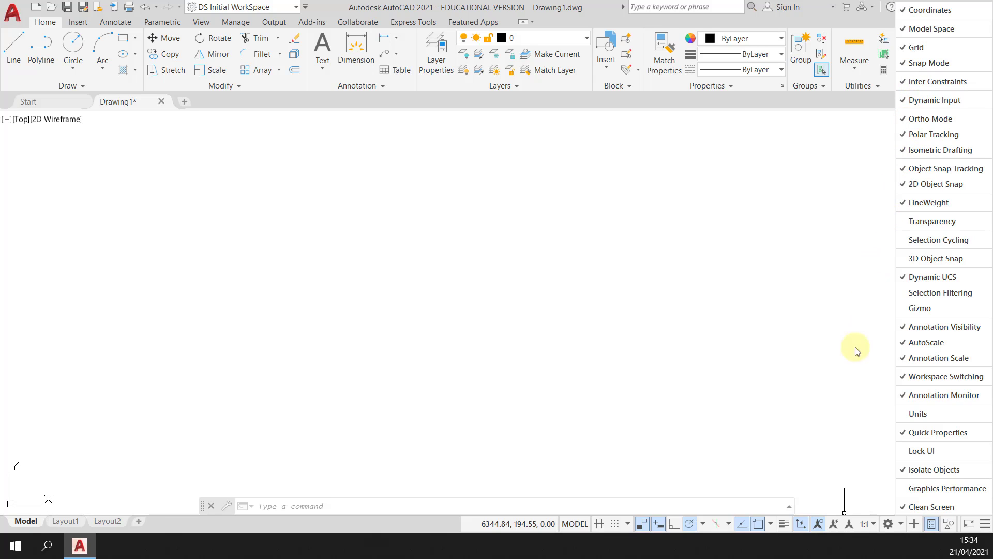
{"action": "left_click", "coordinate": [833, 448]}
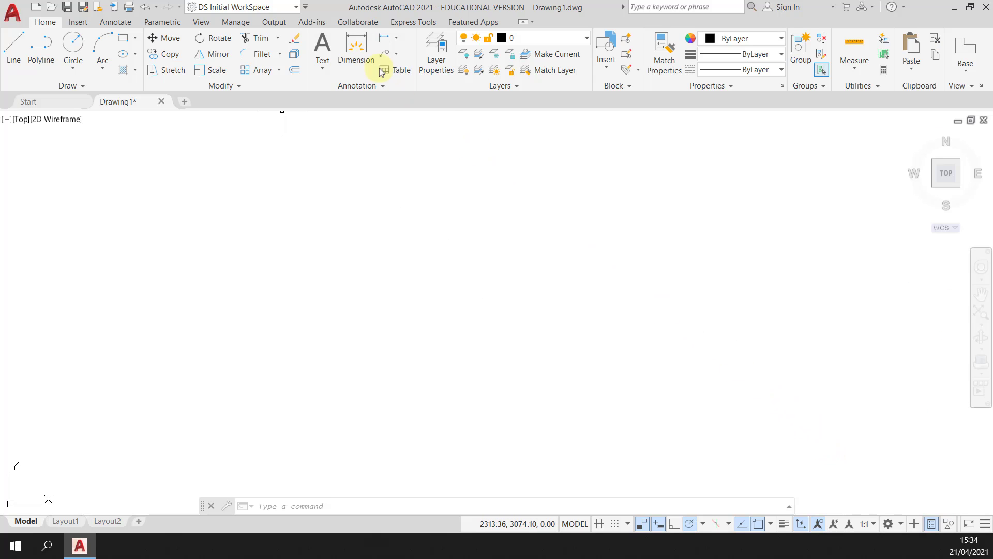
Show the classic menu bar above the ribbon.
{"action": "left_click", "coordinate": [305, 7]}
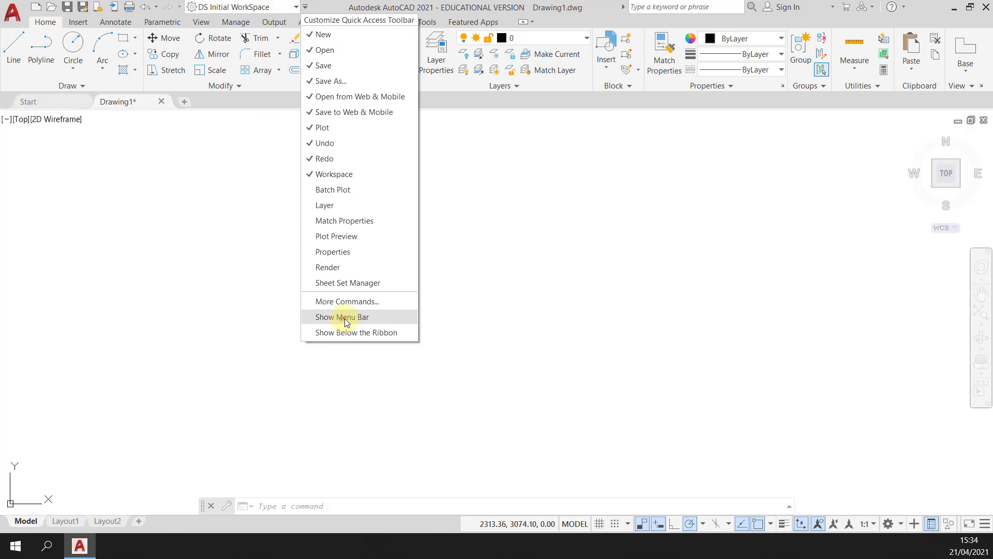
{"action": "left_click", "coordinate": [342, 317]}
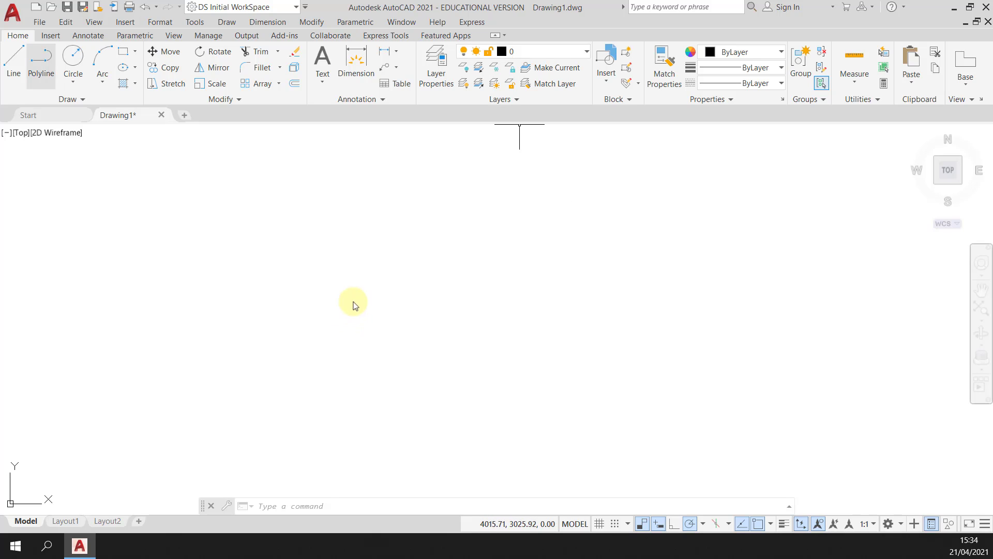
Cycle the ribbon through its minimized display states and back to the full ribbon.
{"action": "left_click", "coordinate": [496, 35]}
{"action": "left_click", "coordinate": [496, 35]}
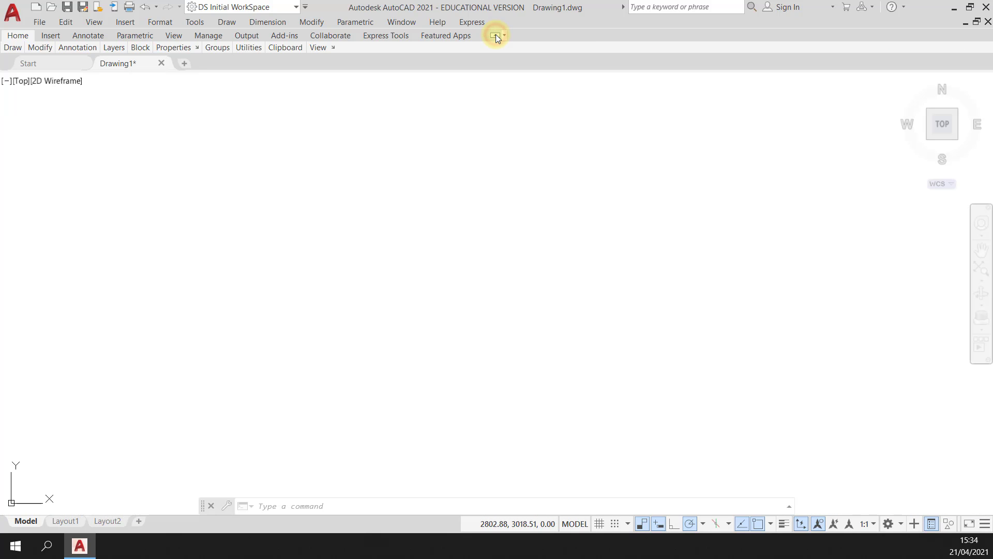
{"action": "left_click", "coordinate": [496, 36]}
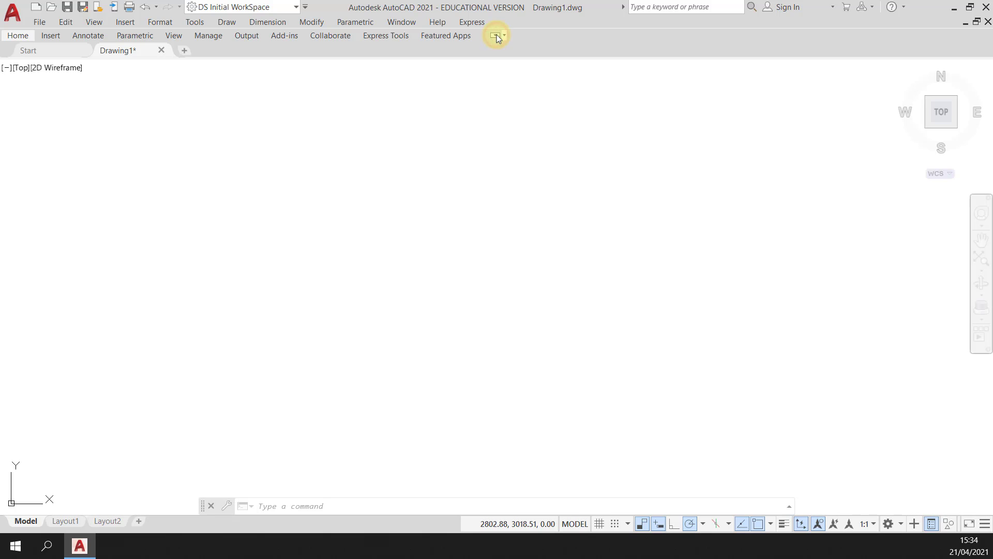
{"action": "left_click", "coordinate": [496, 35]}
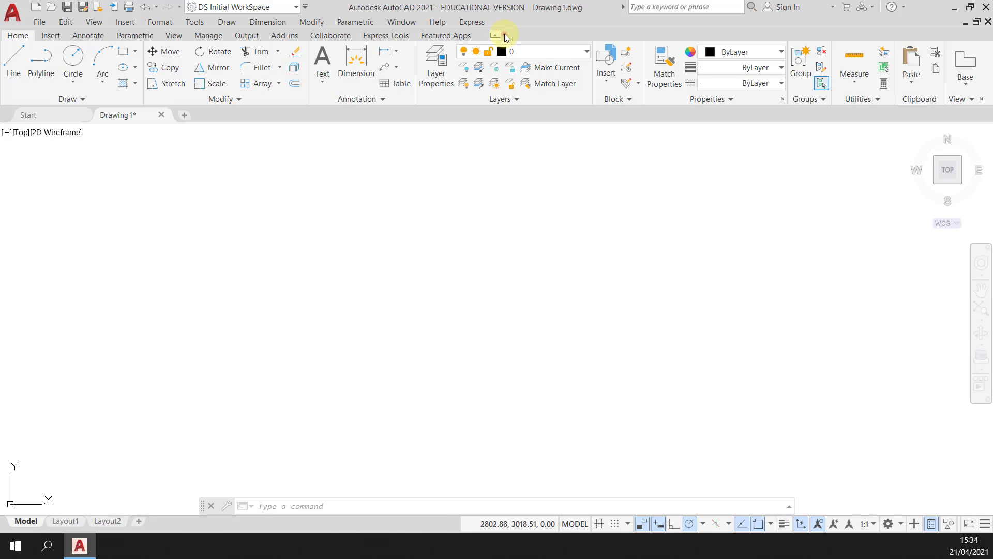
Set the ribbon's minimize mode to Minimize to Tabs and restore the full ribbon.
{"action": "left_click", "coordinate": [504, 35]}
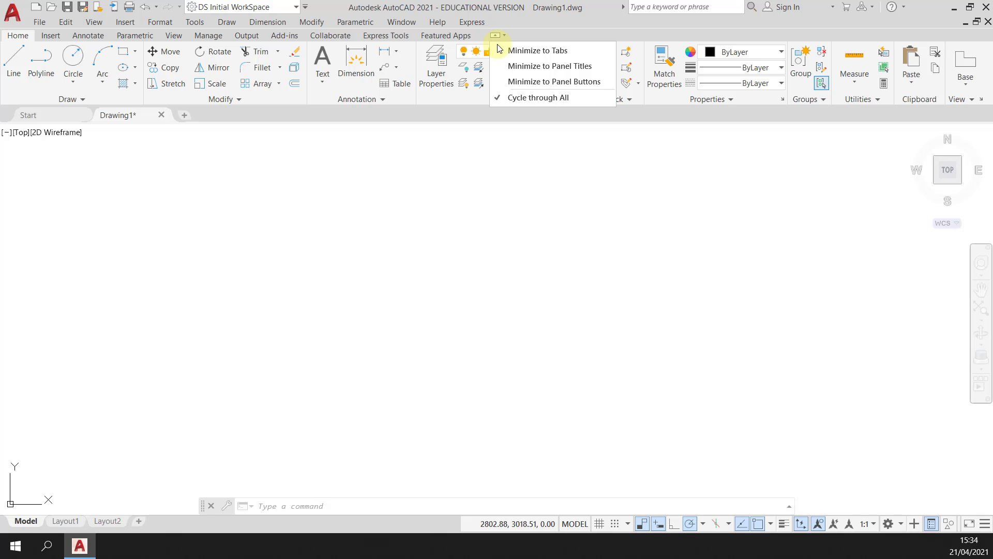
{"action": "left_click", "coordinate": [513, 51]}
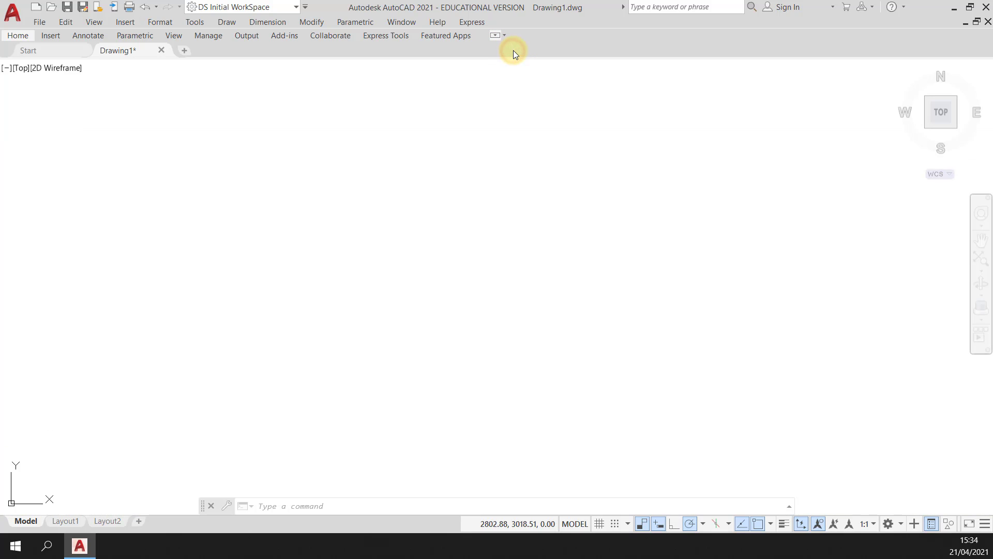
{"action": "left_click", "coordinate": [493, 35]}
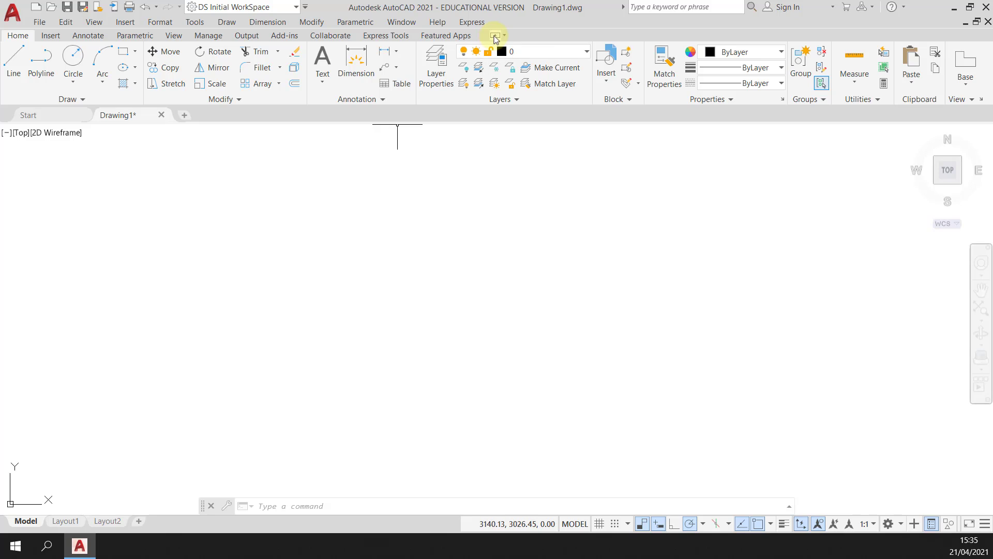
Collapse the ribbon to tabs, preview the Home and Insert tools, and restore the full ribbon with the Home tools.
{"action": "left_click", "coordinate": [494, 35]}
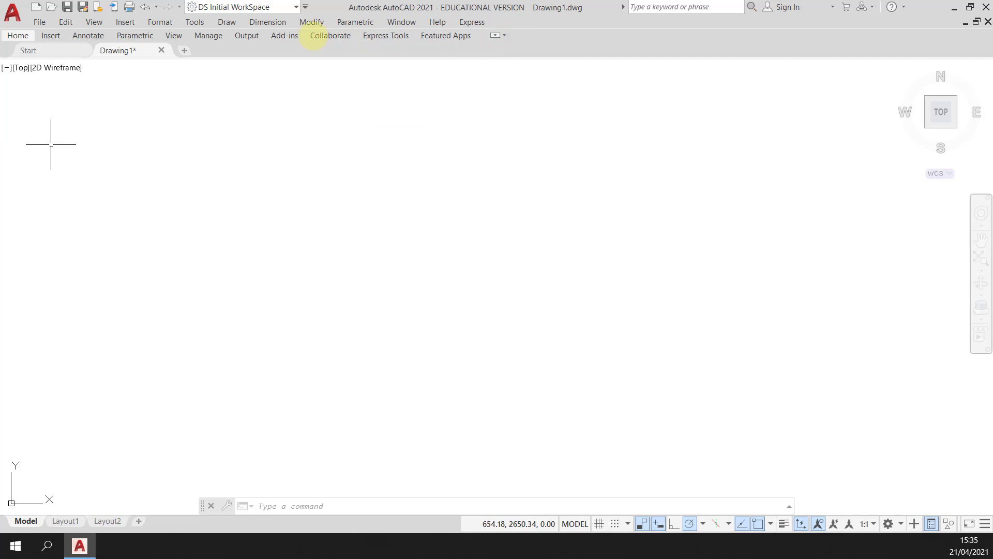
{"action": "left_click", "coordinate": [15, 38]}
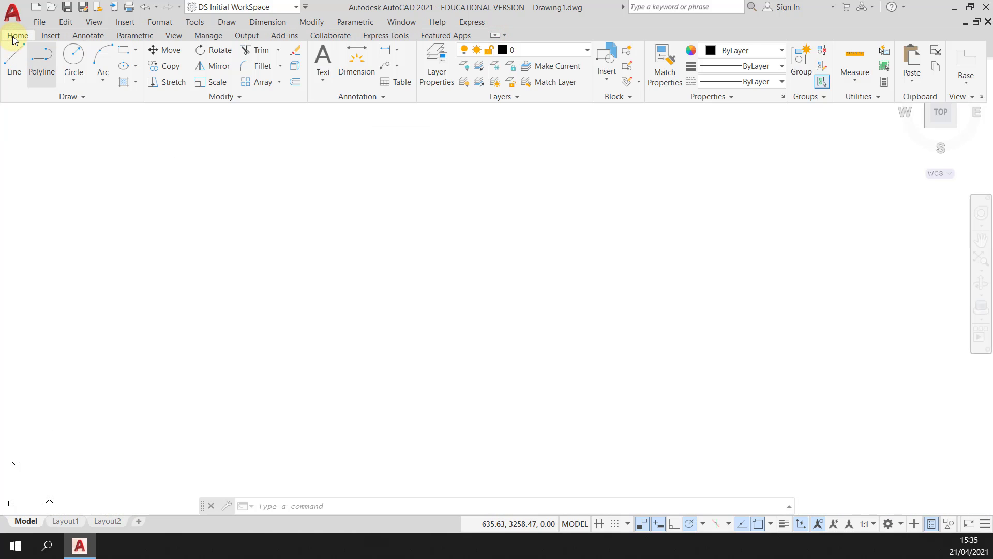
{"action": "left_click", "coordinate": [50, 36]}
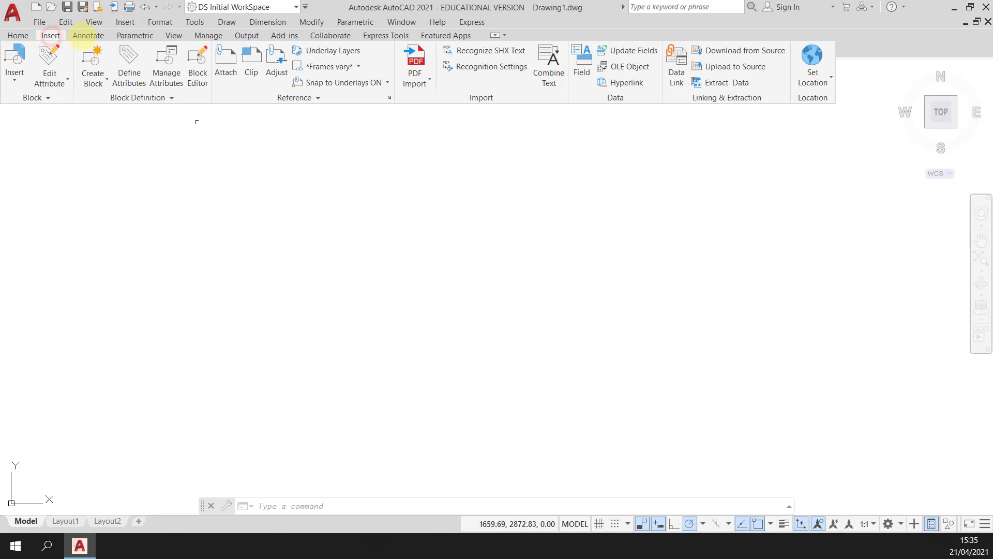
{"action": "left_click", "coordinate": [495, 35]}
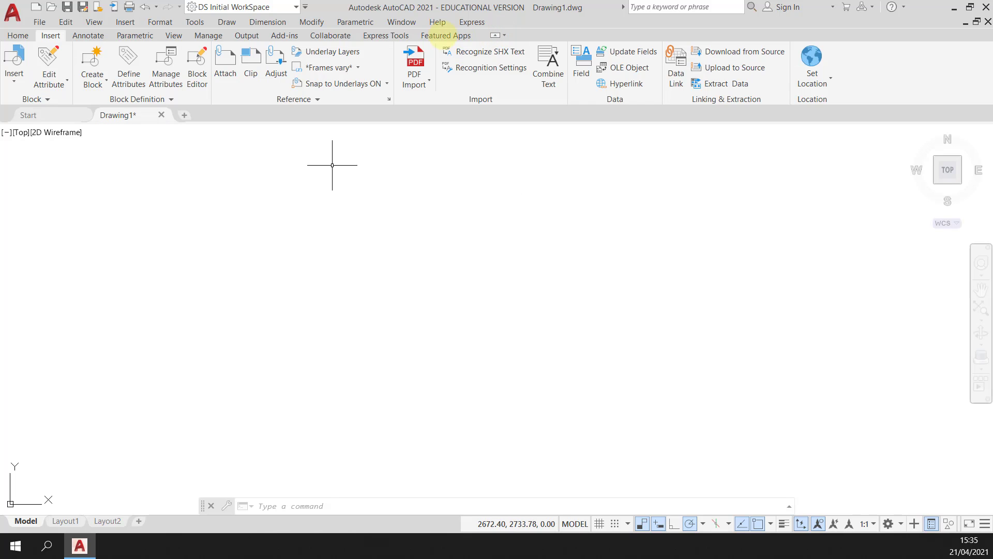
{"action": "left_click", "coordinate": [23, 38]}
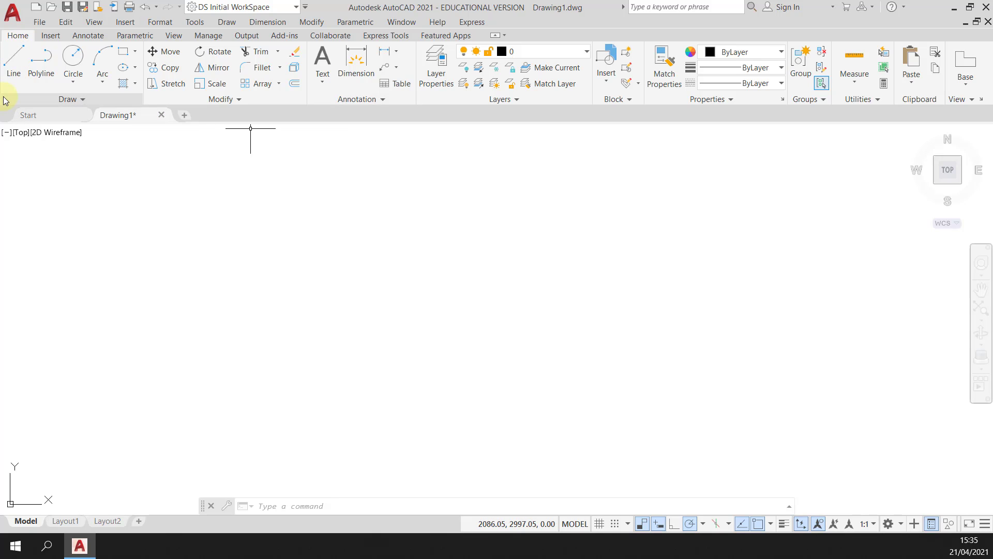
Float the Draw and Annotation ribbon panels side by side over the drawing area and switch both to downward expansion.
{"action": "mouse_move", "coordinate": [22, 95]}
{"action": "left_mouse_down"}
{"action": "mouse_move", "coordinate": [166, 161]}
{"action": "mouse_move", "coordinate": [322, 214]}
{"action": "mouse_move", "coordinate": [362, 206]}
{"action": "left_mouse_up"}
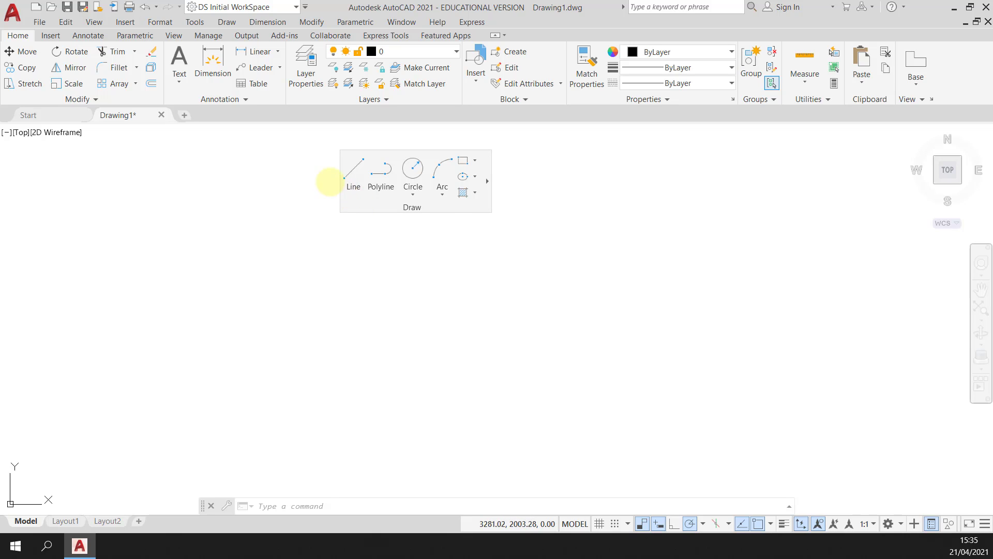
{"action": "mouse_move", "coordinate": [216, 98]}
{"action": "left_mouse_down"}
{"action": "mouse_move", "coordinate": [433, 168]}
{"action": "mouse_move", "coordinate": [616, 209]}
{"action": "mouse_move", "coordinate": [587, 208]}
{"action": "left_mouse_up"}
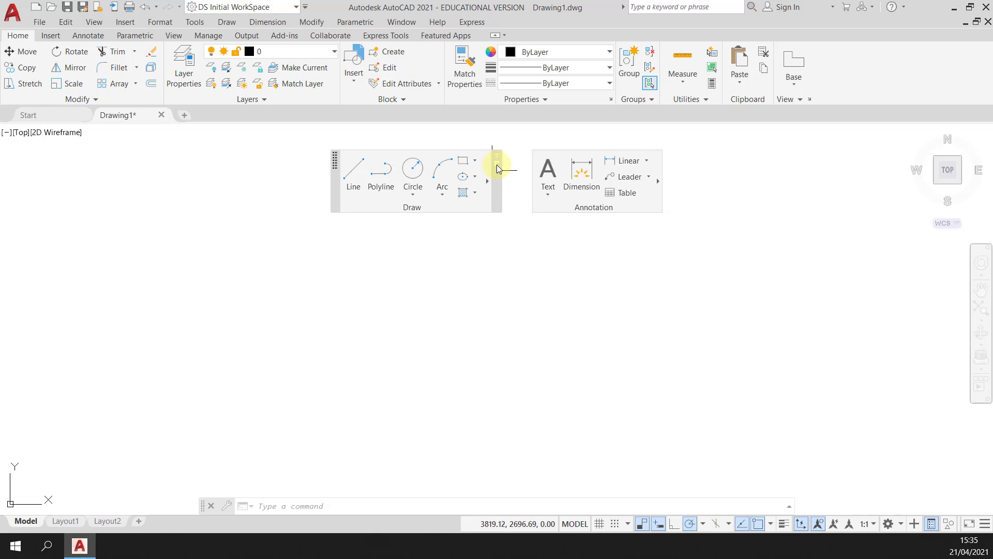
{"action": "left_click", "coordinate": [427, 205]}
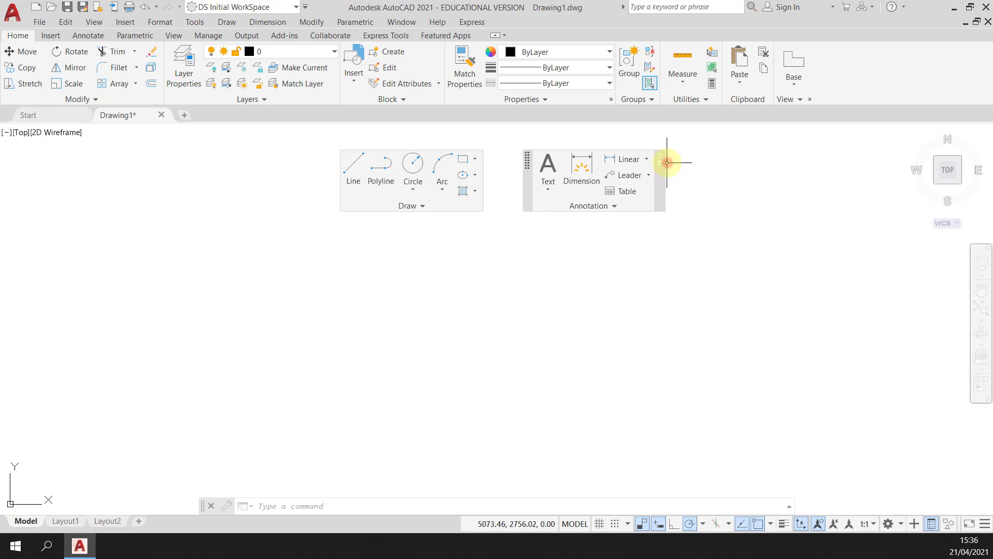
{"action": "left_click", "coordinate": [609, 205]}
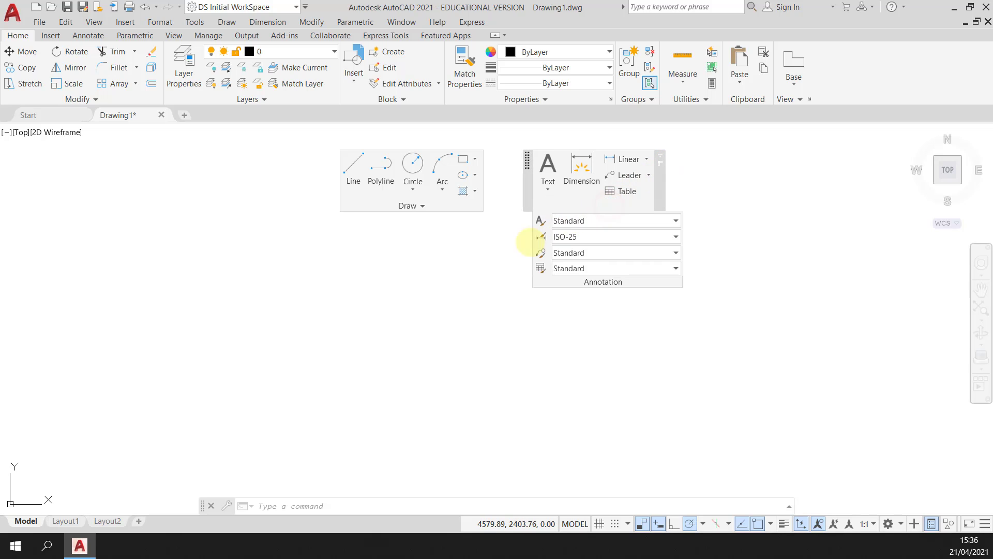
{"action": "left_click", "coordinate": [483, 264]}
{"action": "left_click", "coordinate": [441, 267]}
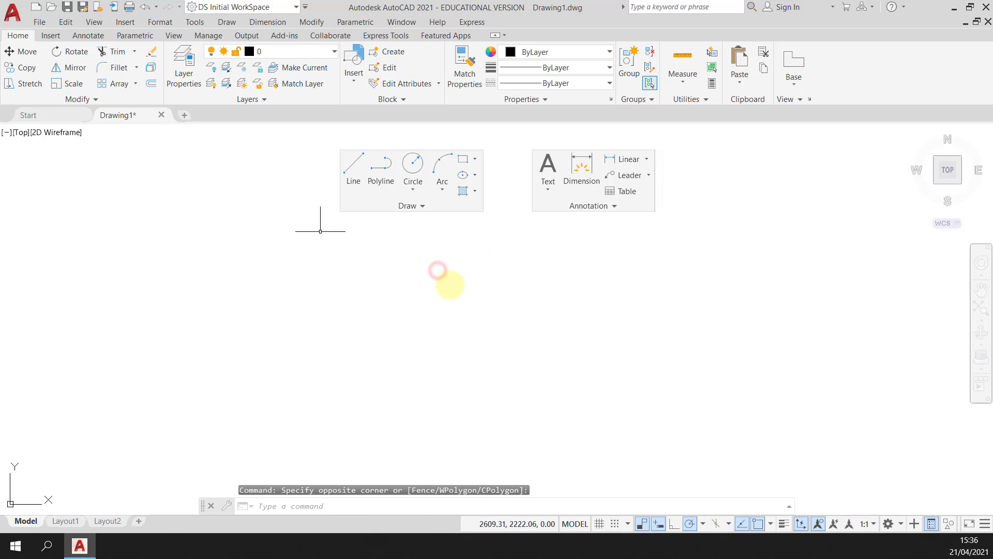
Draw two connected line segments forming an inverted V below the floating panels.
{"action": "left_click", "coordinate": [347, 164]}
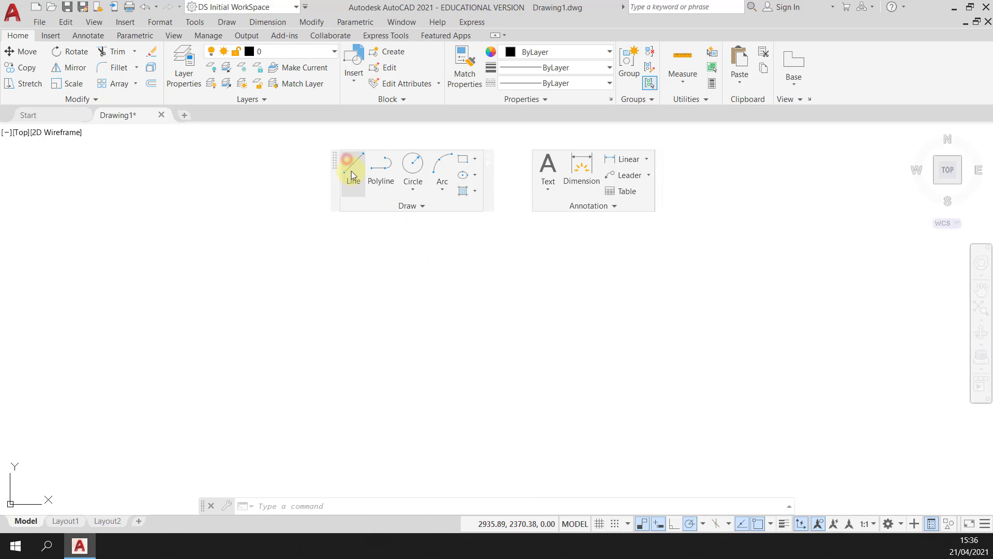
{"action": "left_click", "coordinate": [495, 373]}
{"action": "left_click", "coordinate": [403, 309]}
{"action": "left_click", "coordinate": [336, 372]}
{"action": "key", "text": "Return"}
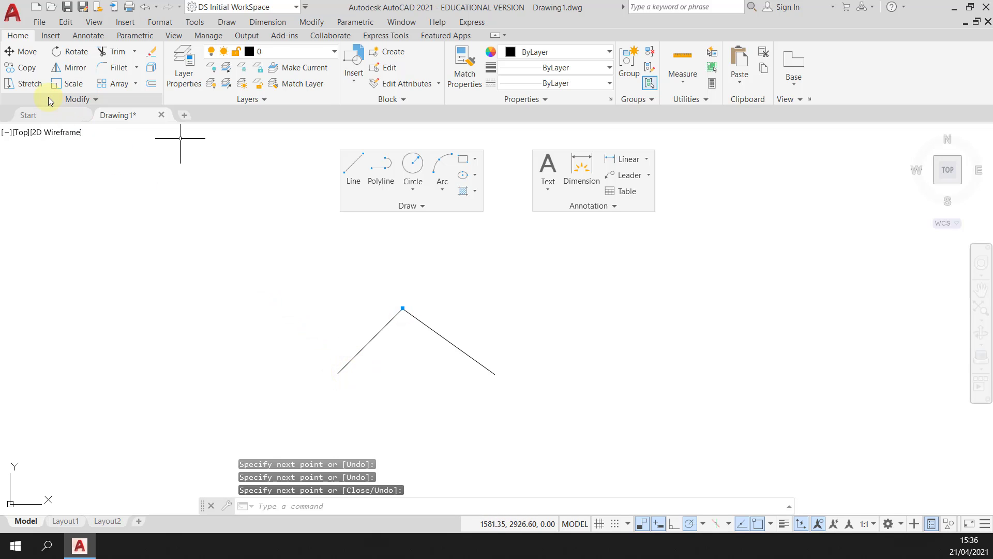
Float the Modify panel just below the ribbon and place the Draw and Annotation panels on either side of it.
{"action": "left_click_drag", "start_coordinate": [48, 98], "coordinate": [496, 163]}
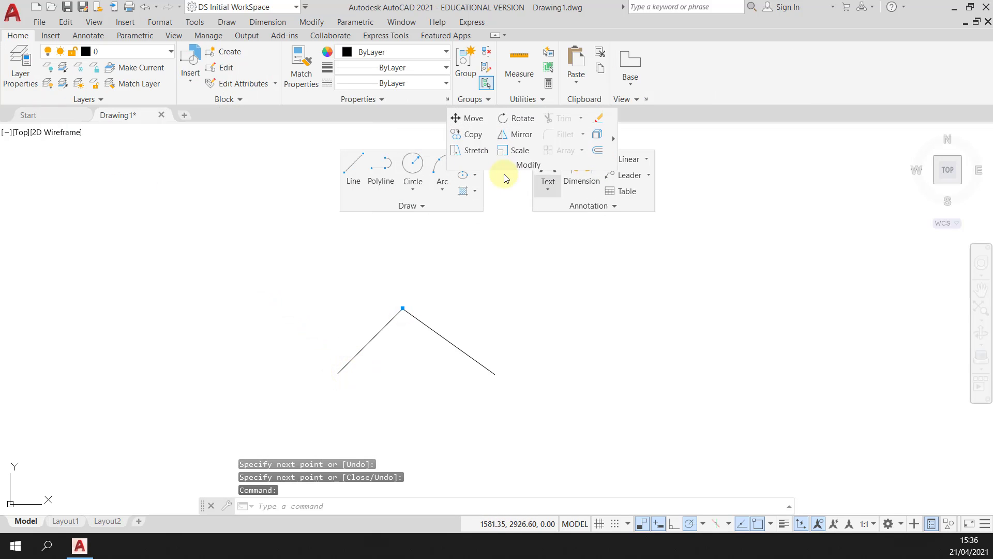
{"action": "mouse_move", "coordinate": [545, 208]}
{"action": "left_mouse_down"}
{"action": "mouse_move", "coordinate": [626, 188]}
{"action": "mouse_move", "coordinate": [642, 163]}
{"action": "mouse_move", "coordinate": [628, 170]}
{"action": "left_mouse_up"}
{"action": "mouse_move", "coordinate": [465, 207]}
{"action": "left_mouse_down"}
{"action": "mouse_move", "coordinate": [437, 201]}
{"action": "mouse_move", "coordinate": [414, 171]}
{"action": "left_mouse_up"}
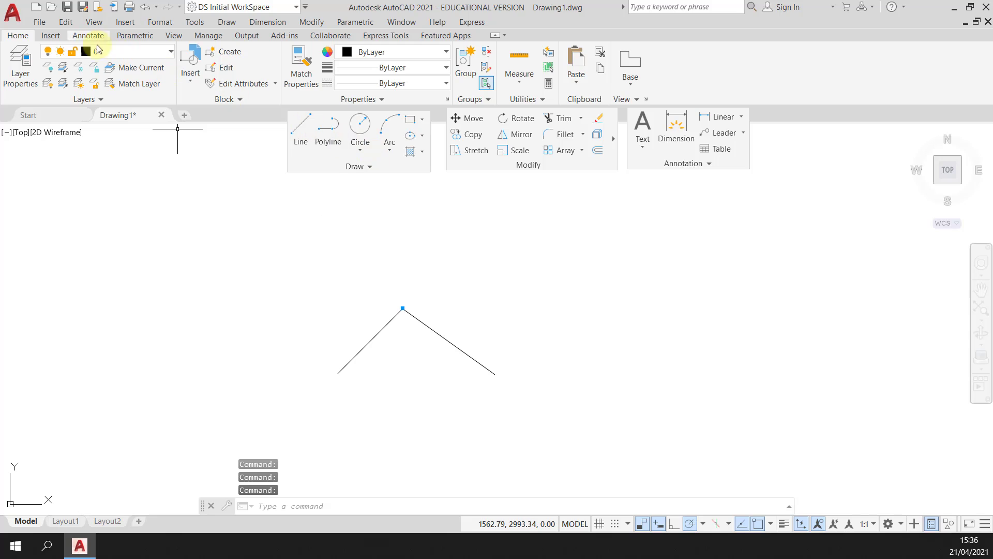
Switch the ribbon to the Annotate tools, display the Draw toolbar and place it horizontally beneath the floating Draw and Modify panels.
{"action": "left_click", "coordinate": [80, 39]}
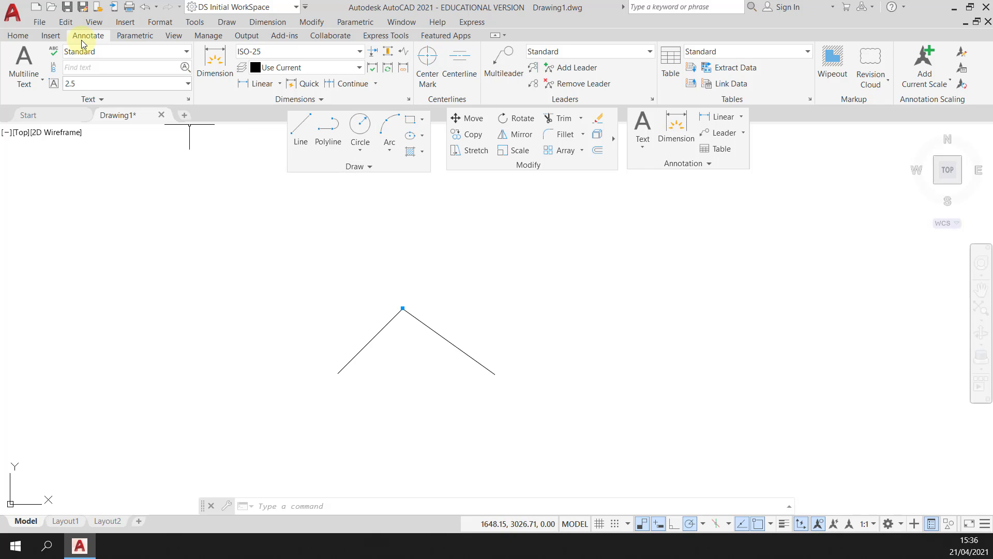
{"action": "left_click", "coordinate": [193, 22]}
{"action": "mouse_move", "coordinate": [215, 60]}
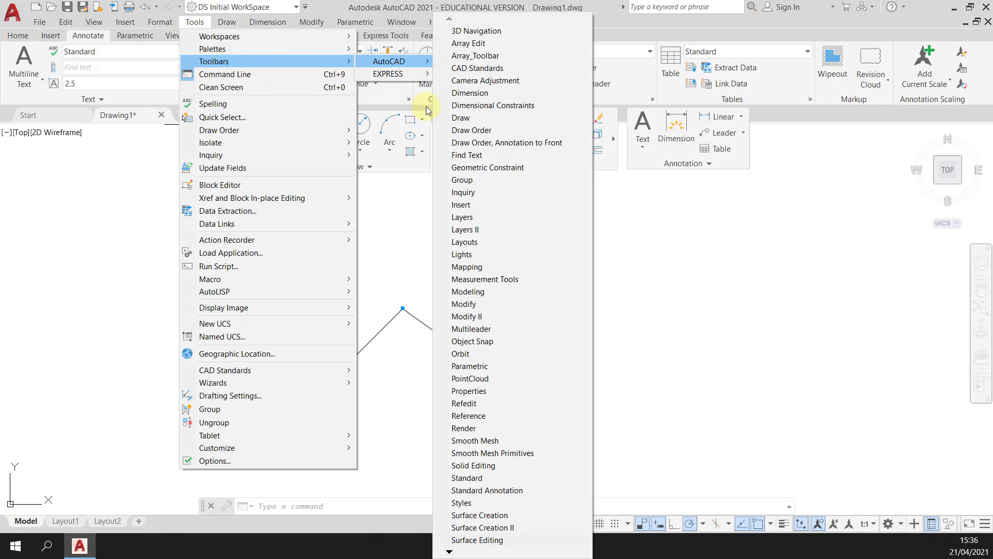
{"action": "left_click", "coordinate": [474, 118]}
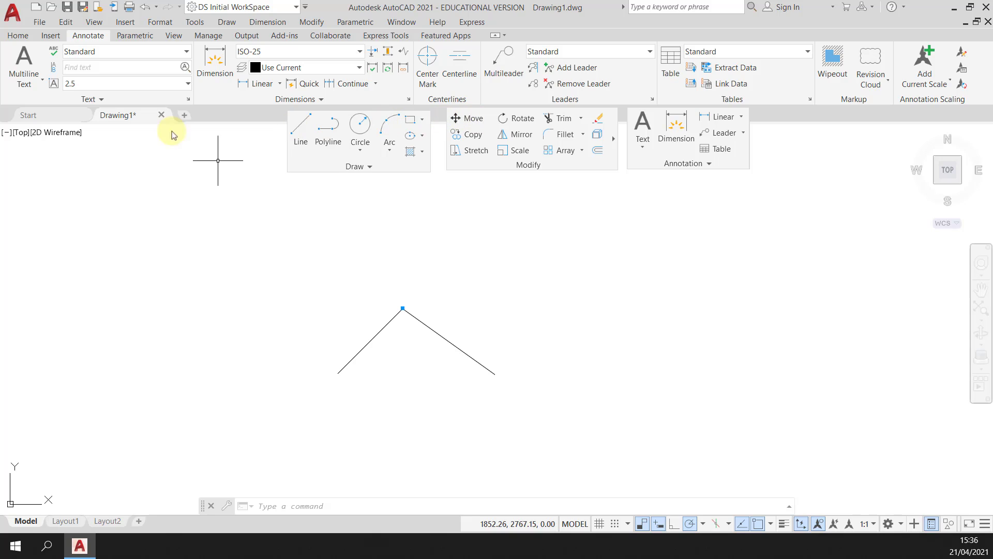
{"action": "mouse_move", "coordinate": [0, 207]}
{"action": "left_mouse_down"}
{"action": "mouse_move", "coordinate": [455, 188]}
{"action": "mouse_move", "coordinate": [619, 226]}
{"action": "mouse_move", "coordinate": [604, 207]}
{"action": "left_mouse_up"}
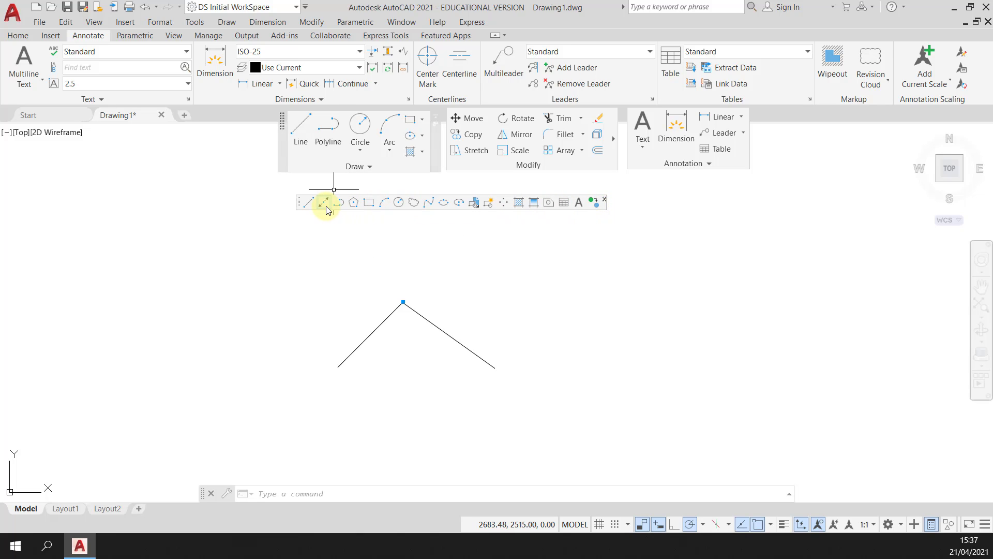
{"action": "left_click_drag", "start_coordinate": [303, 202], "coordinate": [284, 187]}
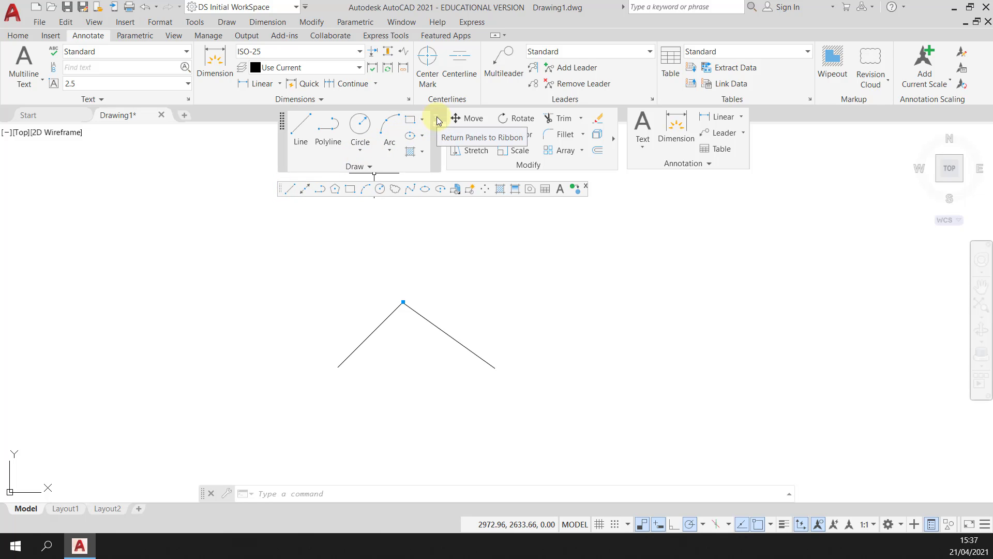
Return the floating Draw, Annotation and Modify panels to the Home ribbon.
{"action": "left_click", "coordinate": [437, 120]}
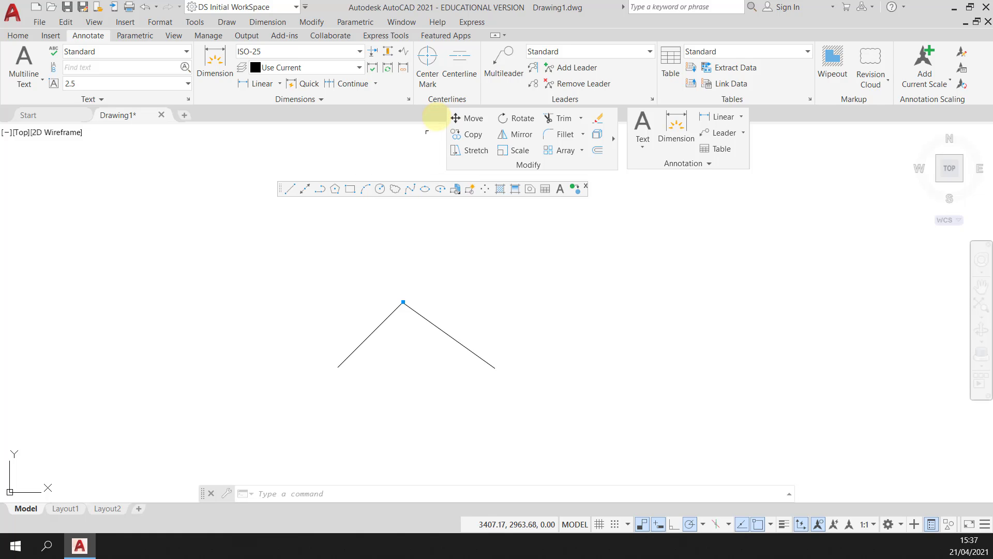
{"action": "left_click", "coordinate": [26, 38]}
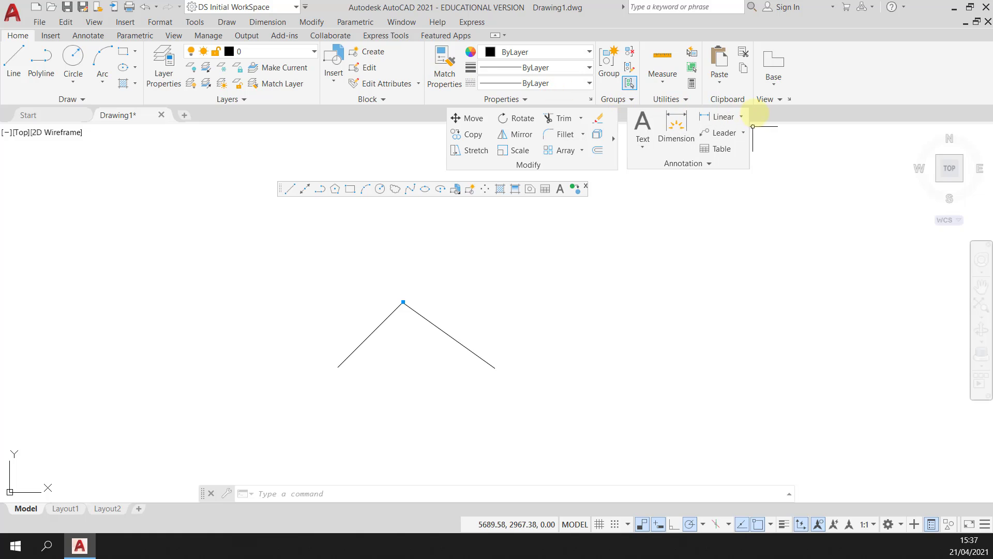
{"action": "mouse_move", "coordinate": [756, 115]}
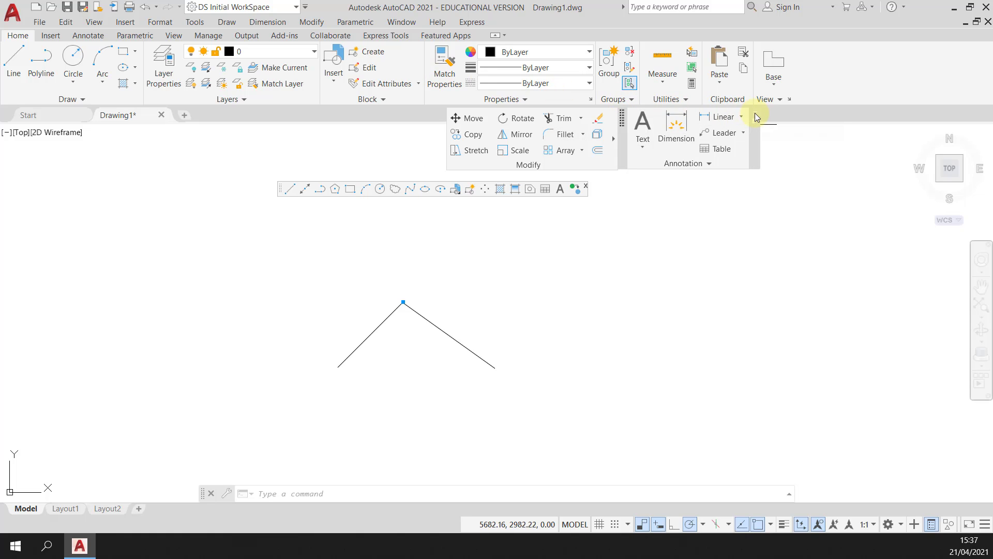
{"action": "left_click", "coordinate": [755, 115]}
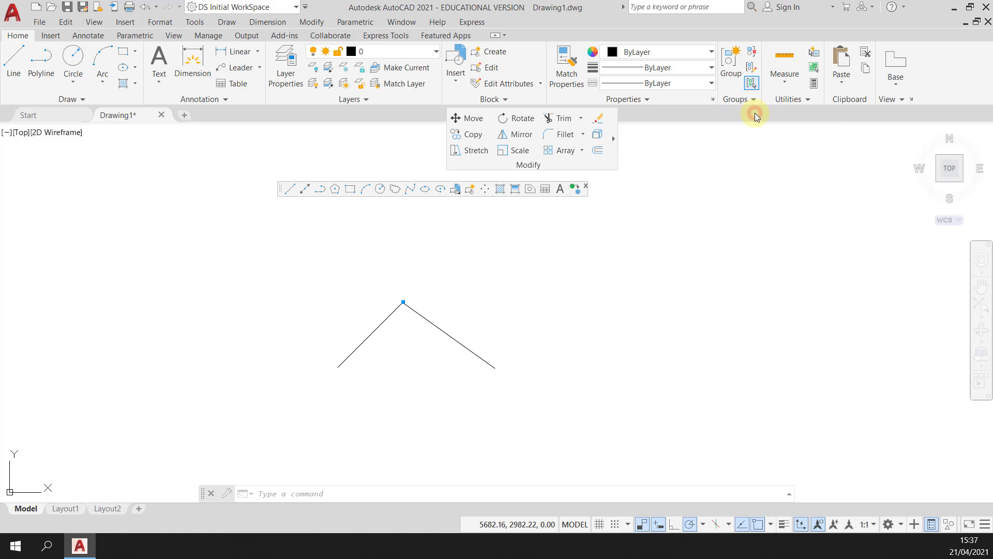
{"action": "left_click", "coordinate": [622, 111]}
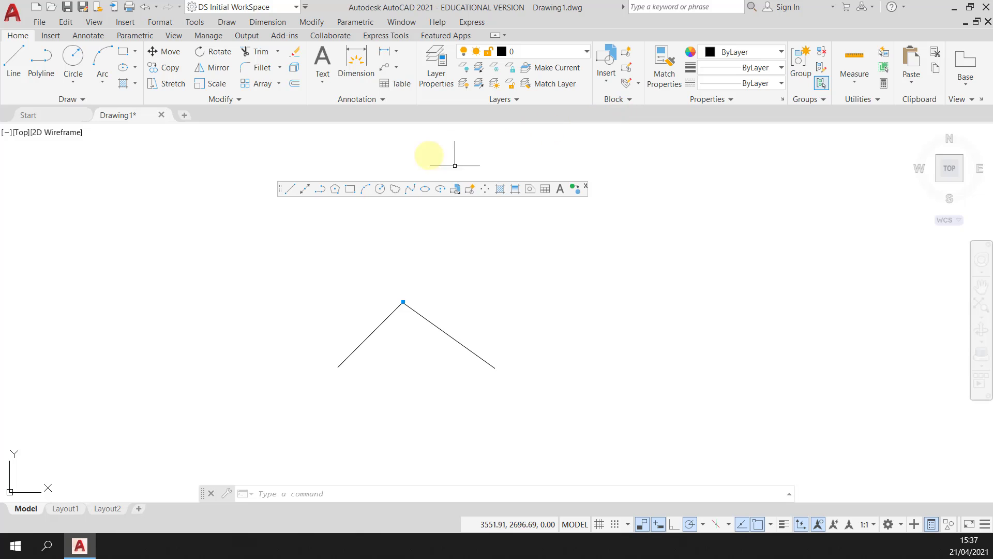
Dock the Draw toolbar directly beneath the ribbon and slide it along to the middle of the docking row.
{"action": "mouse_move", "coordinate": [281, 193]}
{"action": "left_mouse_down"}
{"action": "mouse_move", "coordinate": [288, 137]}
{"action": "mouse_move", "coordinate": [319, 140]}
{"action": "mouse_move", "coordinate": [293, 178]}
{"action": "left_mouse_up"}
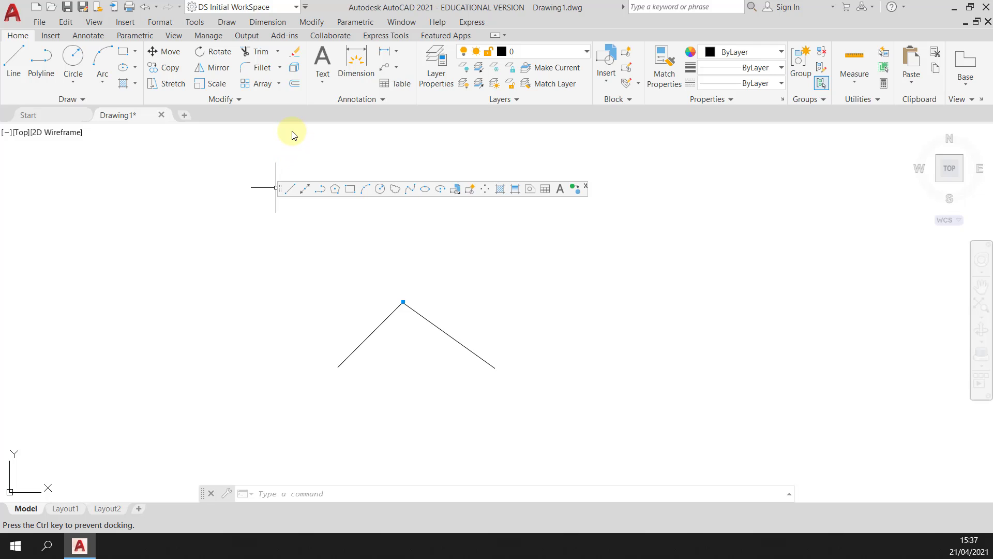
{"action": "left_click_drag", "start_coordinate": [292, 136], "coordinate": [292, 132]}
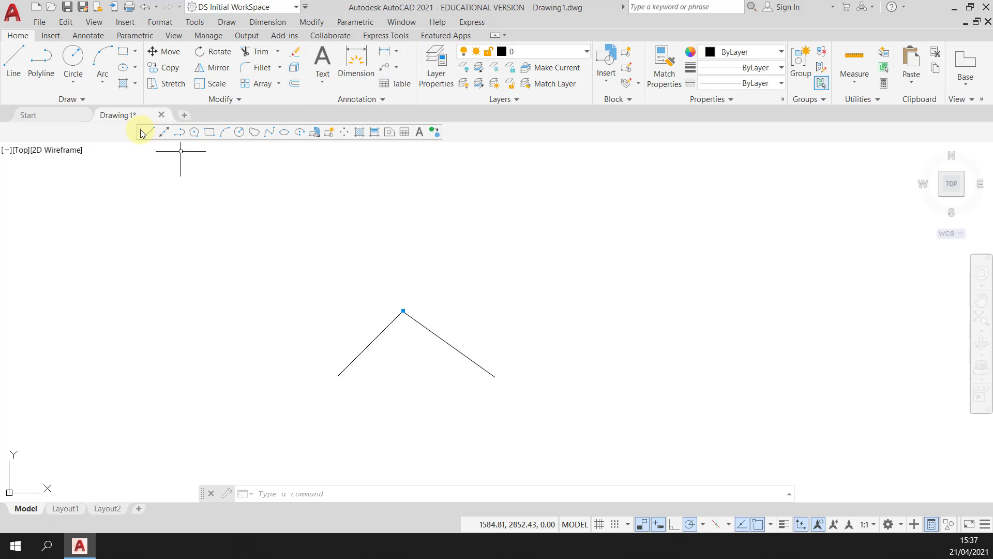
{"action": "left_click_drag", "start_coordinate": [143, 134], "coordinate": [285, 132]}
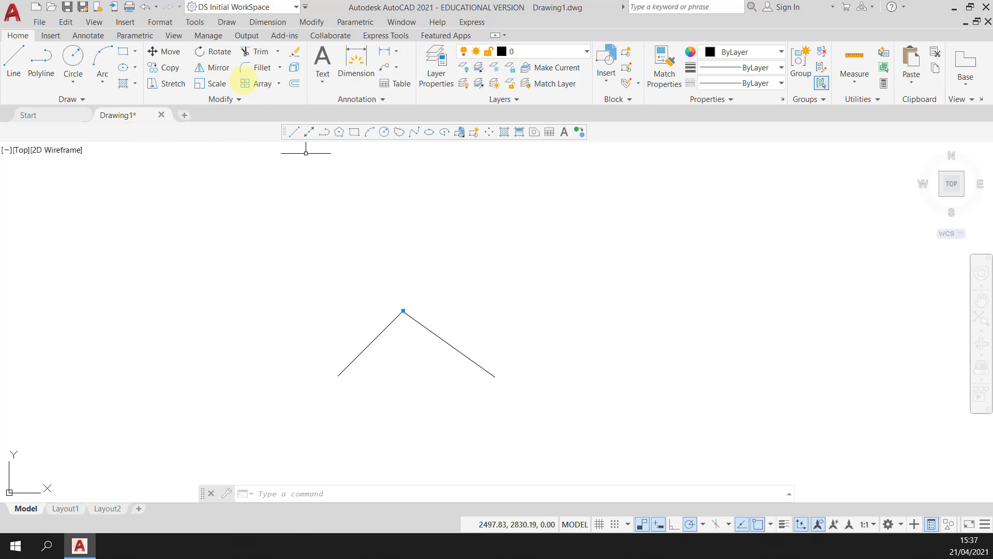
Display the Modify toolbar and dock it in the same row, immediately after the Draw toolbar.
{"action": "left_click", "coordinate": [195, 22]}
{"action": "mouse_move", "coordinate": [359, 63]}
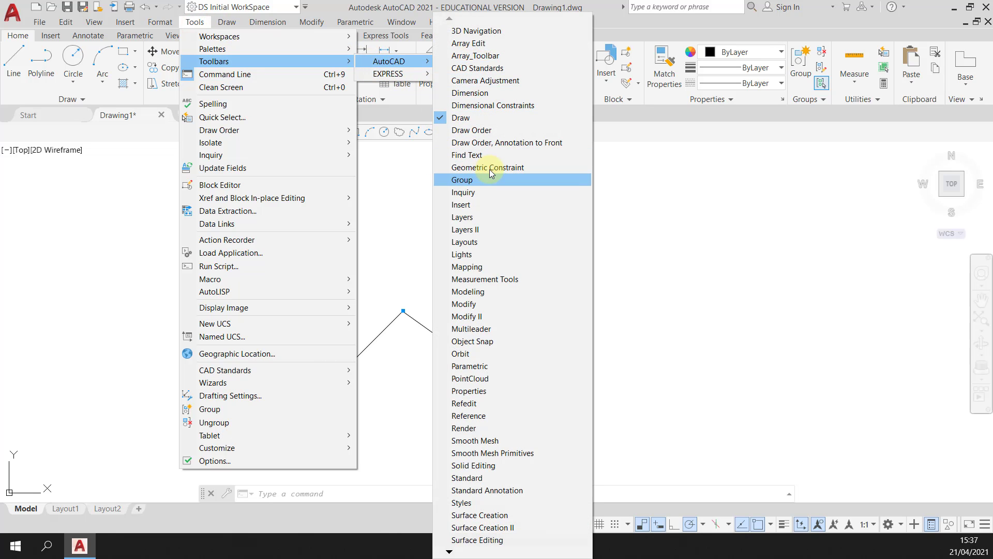
{"action": "left_click", "coordinate": [487, 300]}
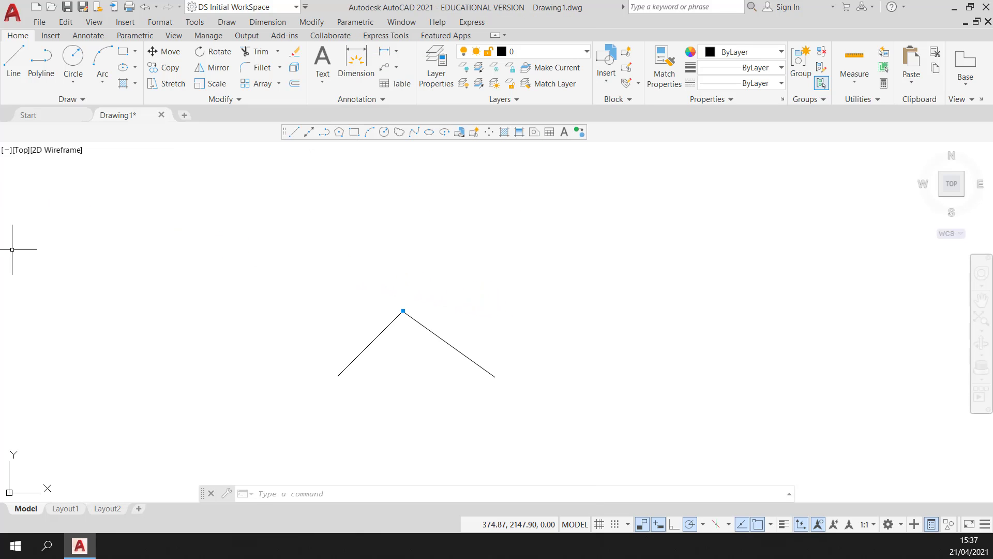
{"action": "mouse_move", "coordinate": [49, 167]}
{"action": "left_mouse_down"}
{"action": "mouse_move", "coordinate": [709, 210]}
{"action": "mouse_move", "coordinate": [754, 178]}
{"action": "mouse_move", "coordinate": [768, 148]}
{"action": "mouse_move", "coordinate": [729, 132]}
{"action": "left_mouse_up"}
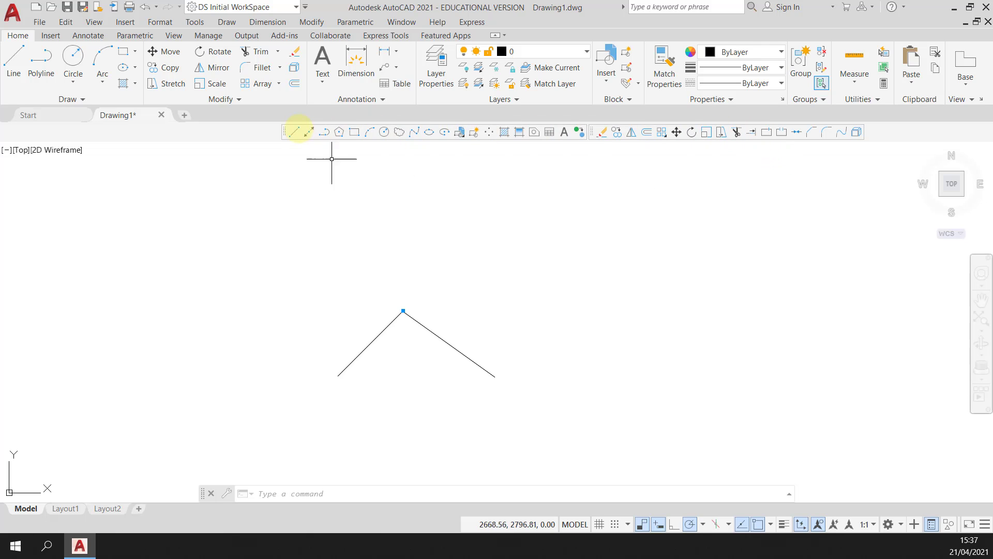
Draw a single sloping line above the inverted V using the docked Draw toolbar.
{"action": "left_click", "coordinate": [295, 134]}
{"action": "left_click", "coordinate": [422, 258]}
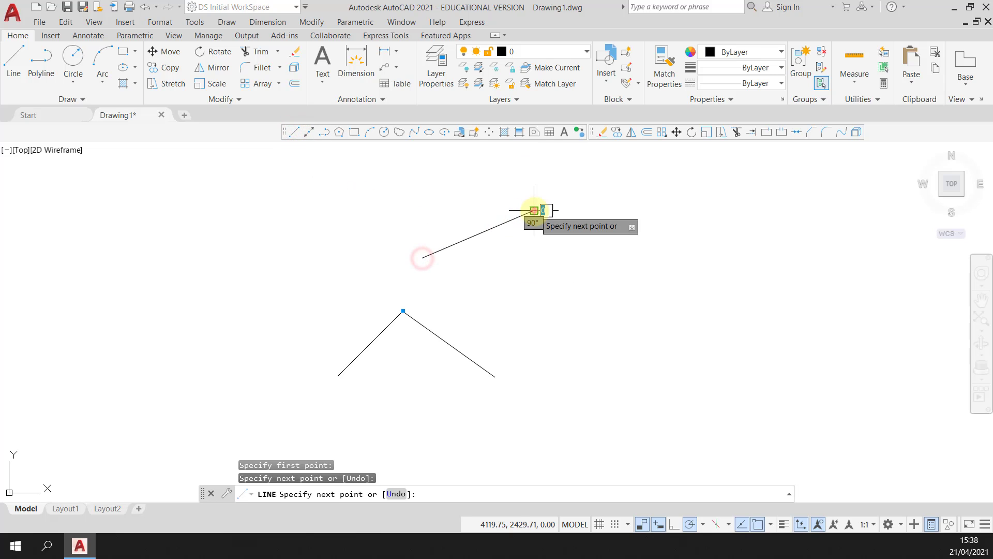
{"action": "left_click", "coordinate": [534, 210]}
{"action": "key", "text": "Escape"}
Erase the sloping line and both segments of the inverted V from the drawing.
{"action": "left_click", "coordinate": [602, 132]}
{"action": "left_click_drag", "start_coordinate": [569, 190], "coordinate": [386, 364]}
{"action": "mouse_move", "coordinate": [575, 183]}
{"action": "left_mouse_down"}
{"action": "mouse_move", "coordinate": [388, 271]}
{"action": "mouse_move", "coordinate": [406, 263]}
{"action": "left_mouse_up"}
{"action": "key", "text": "Return"}
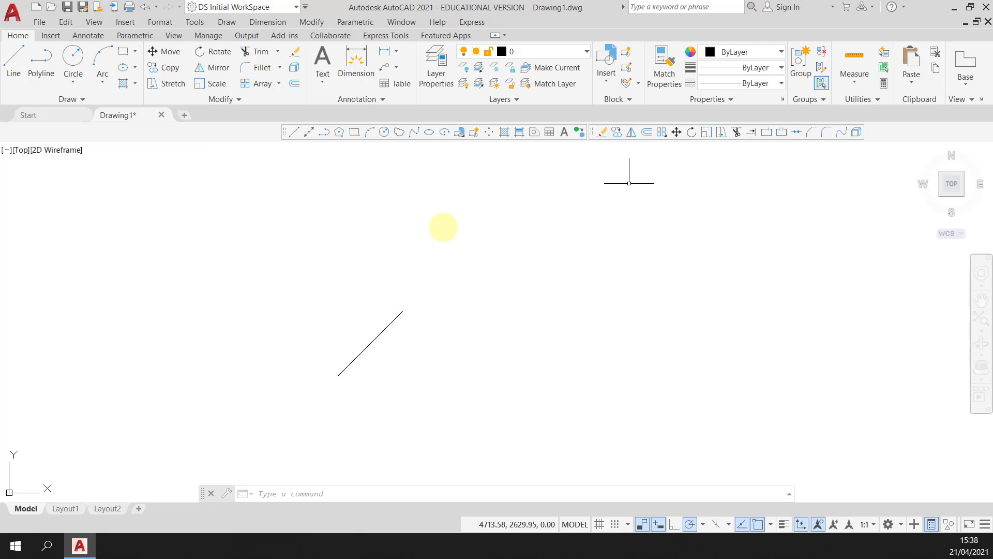
{"action": "left_click", "coordinate": [391, 324]}
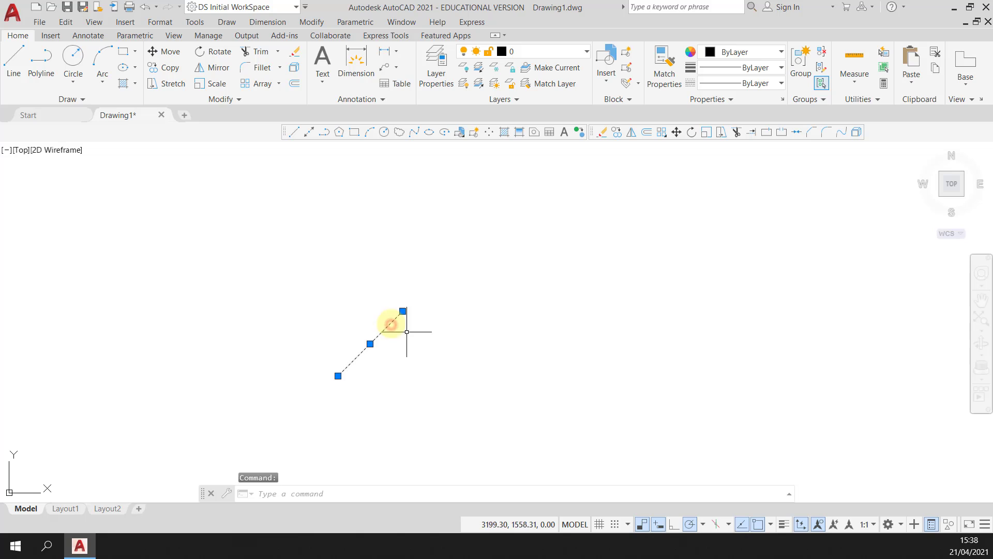
{"action": "key", "text": "Delete"}
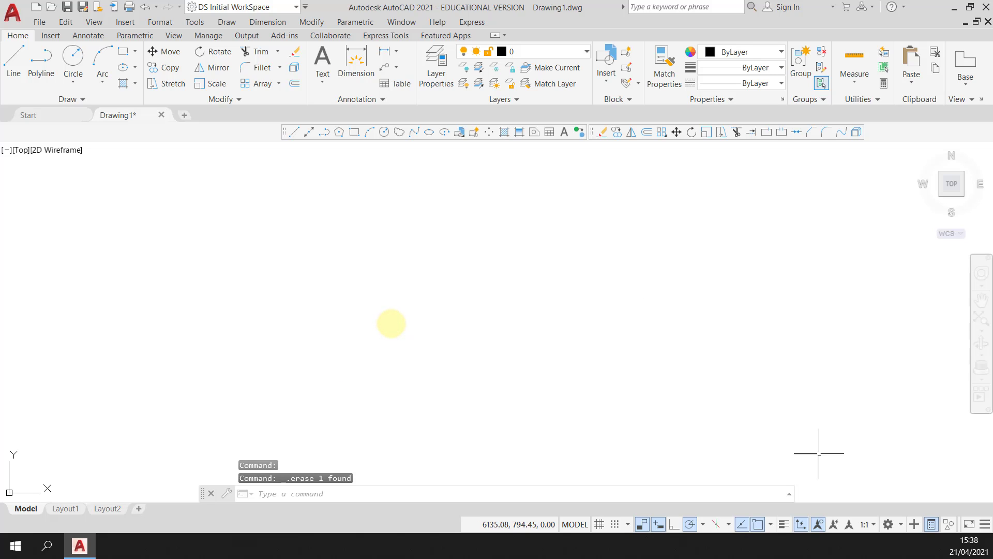
Save the current workspace under the existing name DS Initial WorkSpace, replacing the earlier version.
{"action": "left_click", "coordinate": [901, 525]}
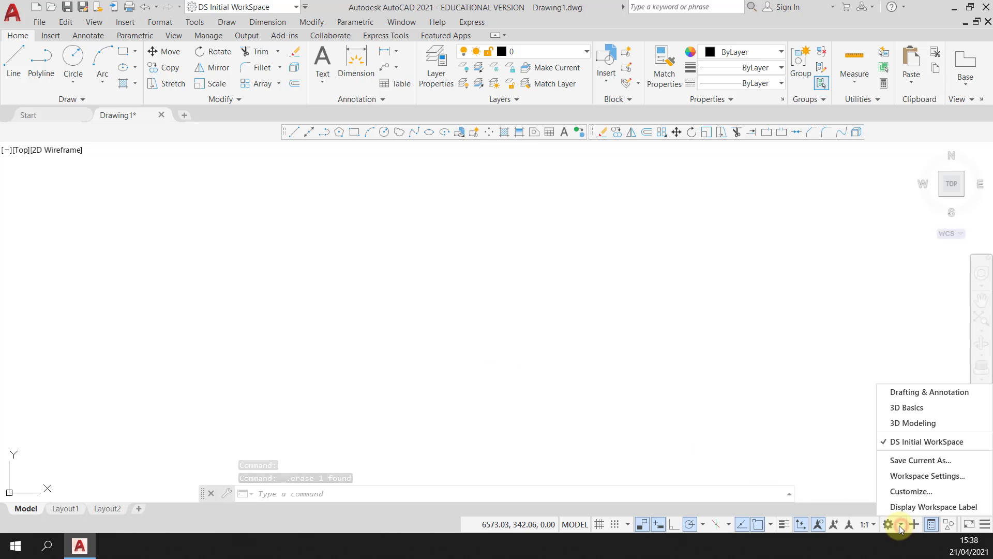
{"action": "left_click", "coordinate": [908, 461]}
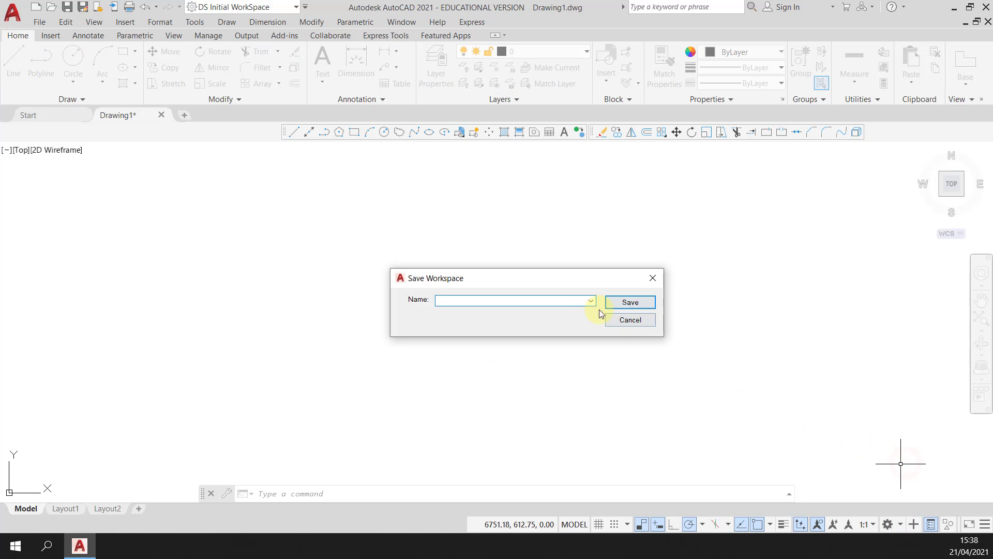
{"action": "left_click", "coordinate": [591, 301]}
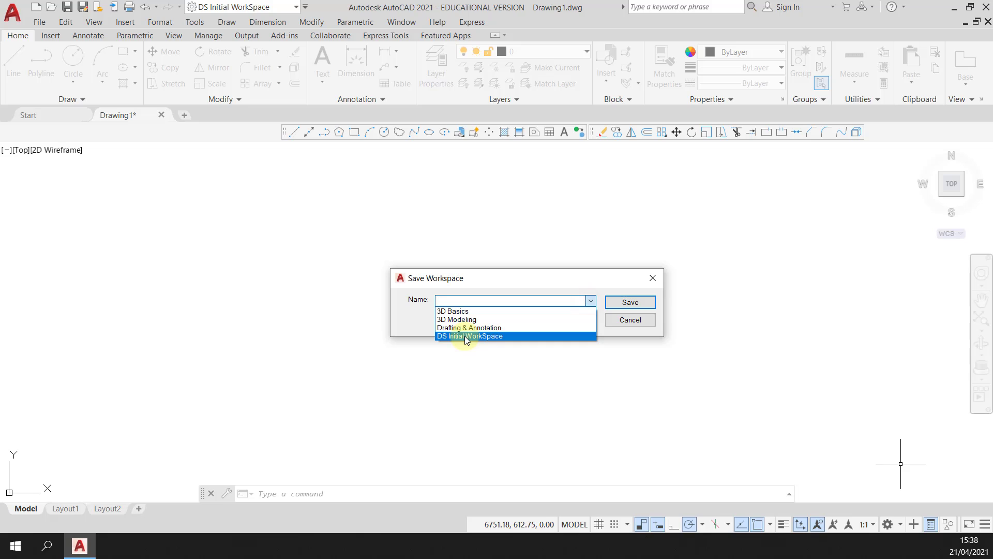
{"action": "left_click", "coordinate": [465, 336]}
{"action": "left_click", "coordinate": [636, 302]}
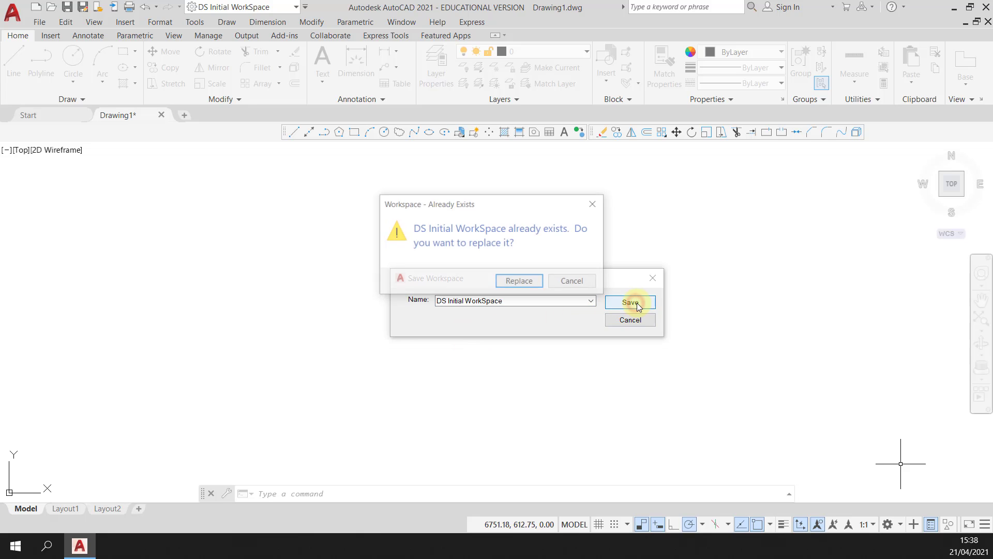
{"action": "left_click", "coordinate": [521, 281]}
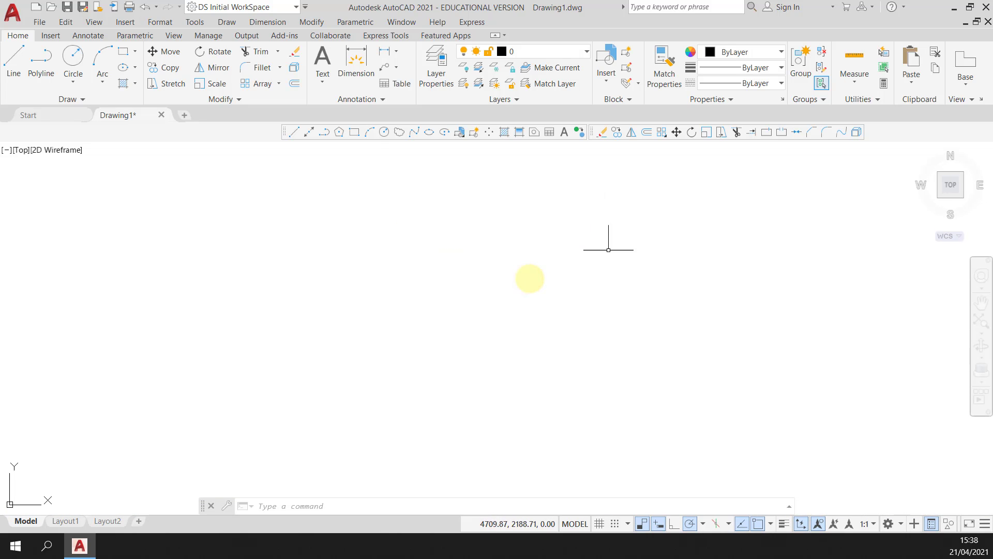
Switch to the Drafting & Annotation workspace and back to DS Initial WorkSpace.
{"action": "left_click", "coordinate": [293, 11]}
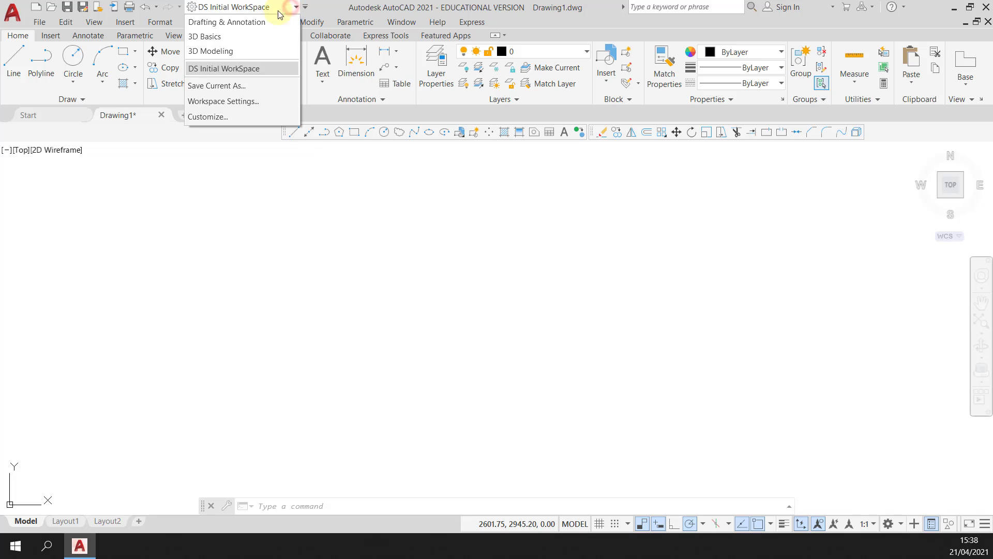
{"action": "left_click", "coordinate": [246, 21]}
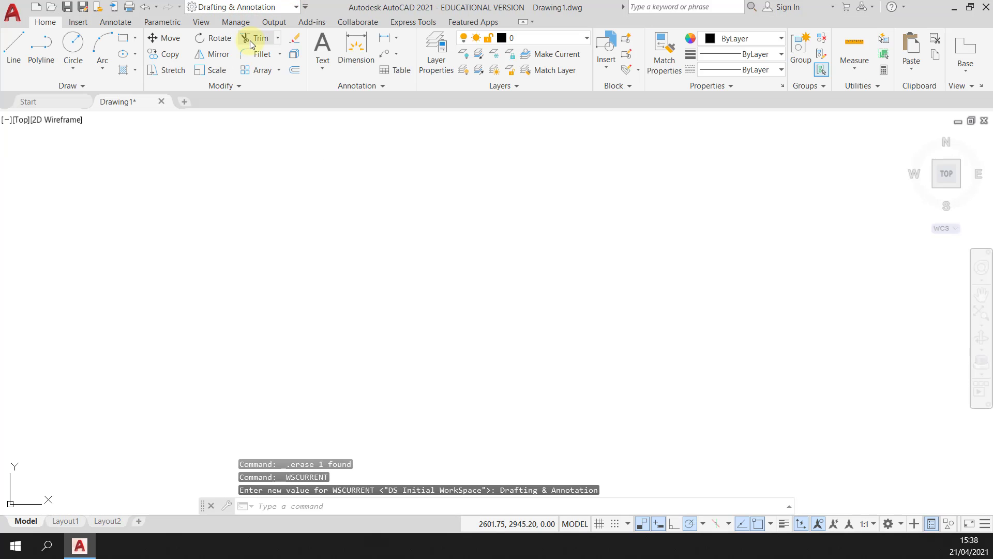
{"action": "left_click", "coordinate": [291, 10]}
{"action": "left_click", "coordinate": [235, 67]}
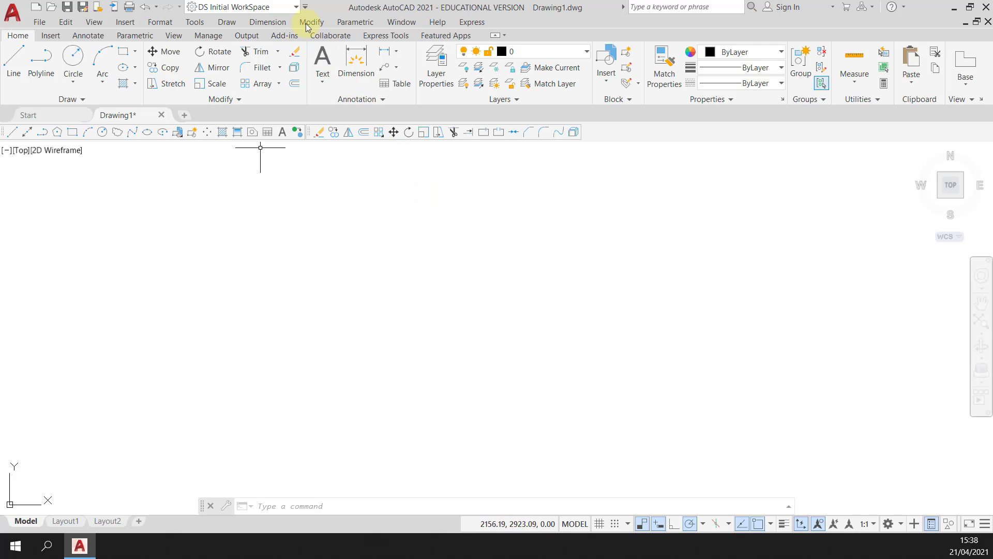
Open the list of available workspaces.
{"action": "left_click", "coordinate": [296, 7]}
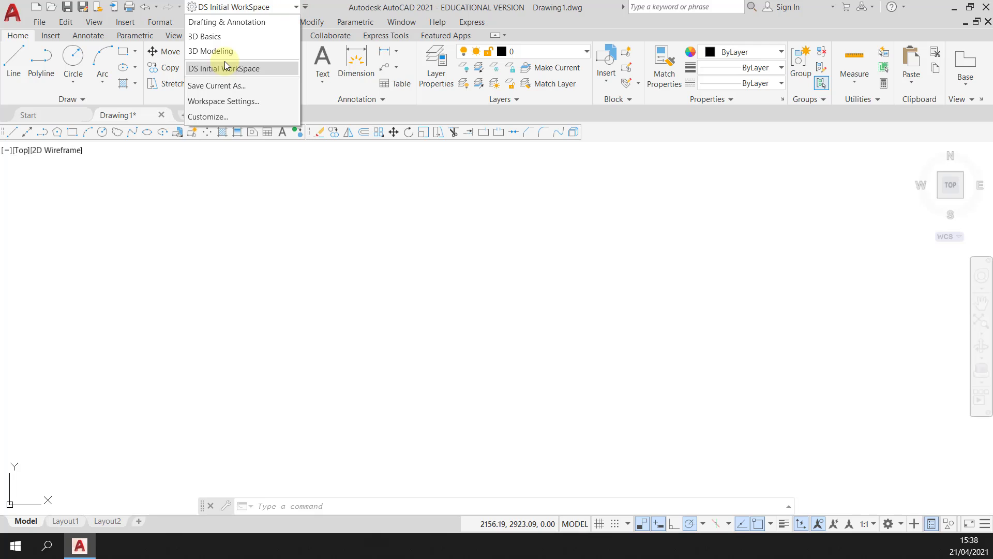